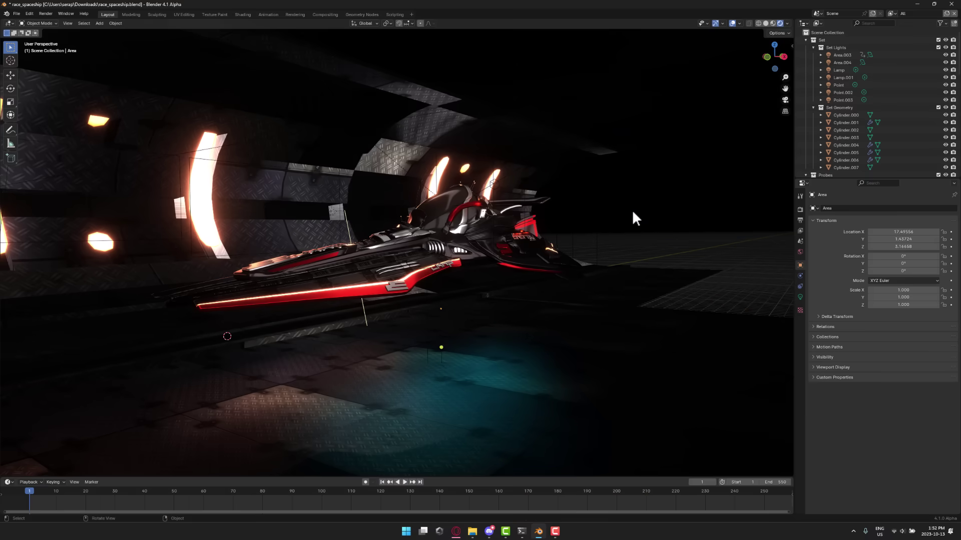
# Step: Fly through the tunnel set and examine the race spaceship from the front, both sides and up close in the rendered view
pyautogui.hotkey('shift', '`')
pyautogui.press('w')
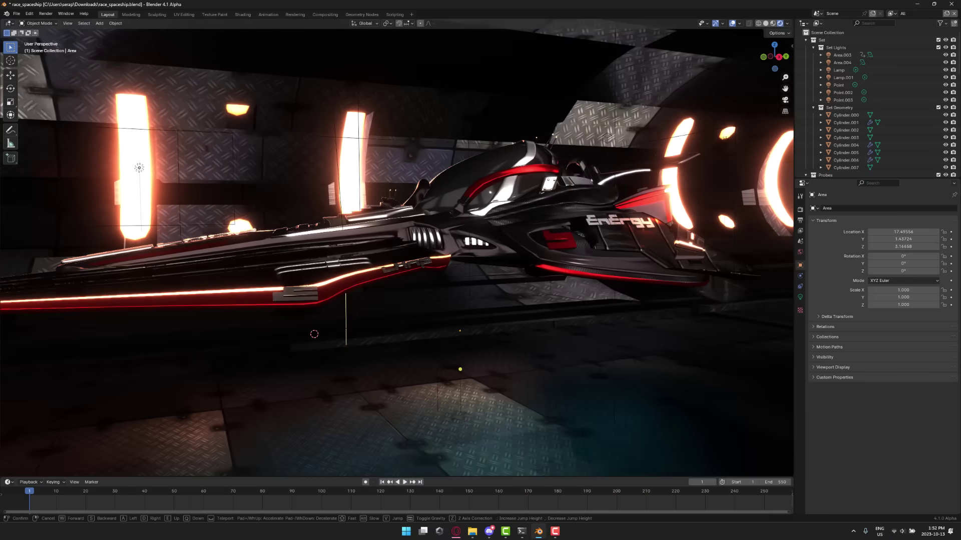
pyautogui.press('s')
pyautogui.press('d')
pyautogui.press('w')
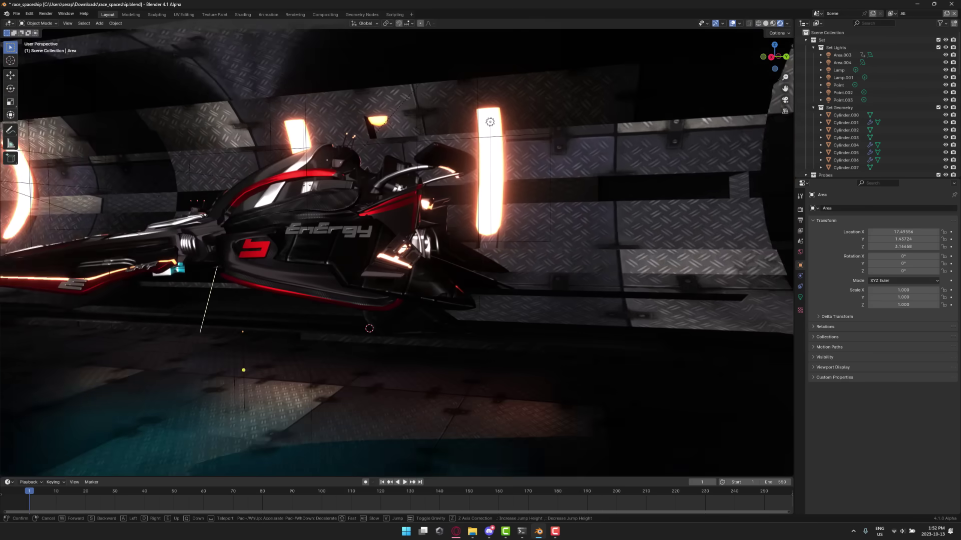
pyautogui.press('d')
pyautogui.press('w')
pyautogui.press('a')
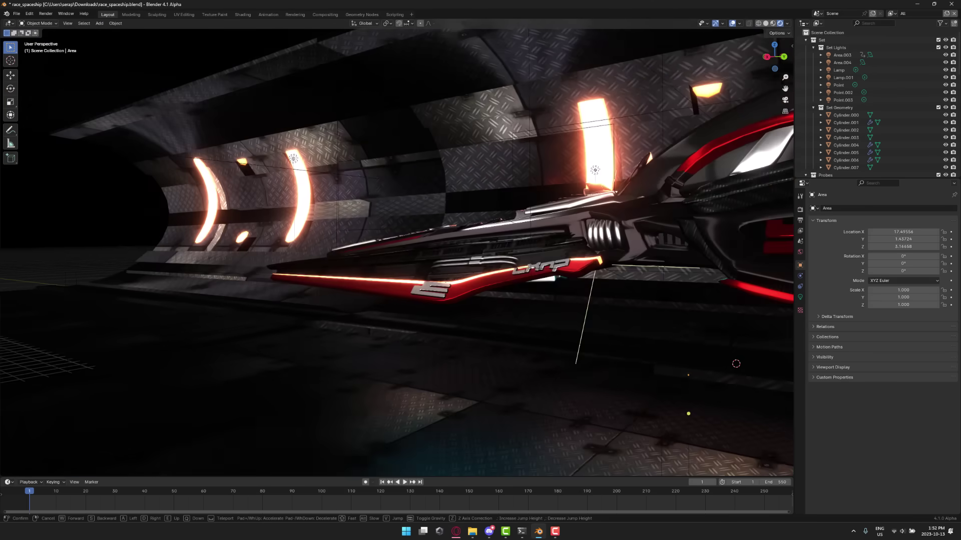
pyautogui.press('a')
pyautogui.press('w')
pyautogui.press('q')
pyautogui.press('e')
pyautogui.press('a')
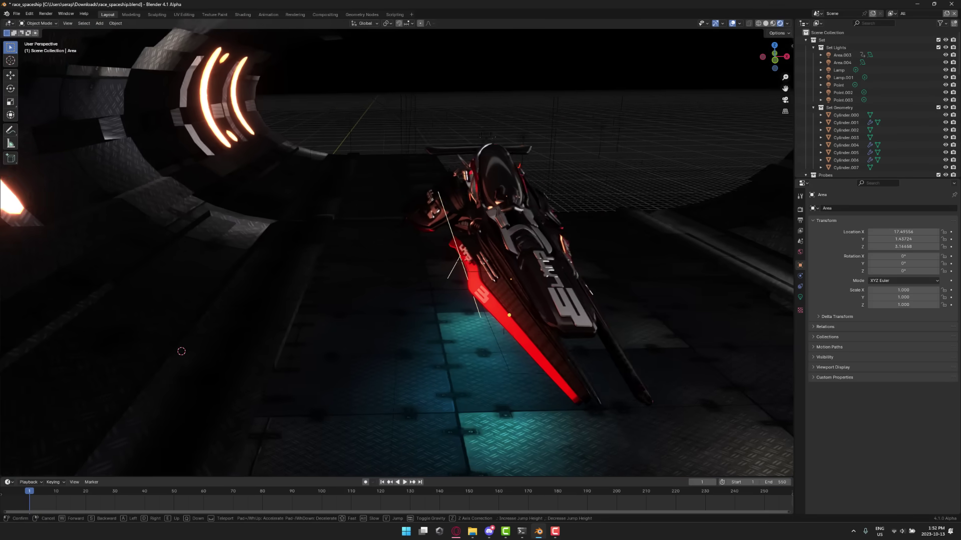
pyautogui.press('a')
pyautogui.press('w')
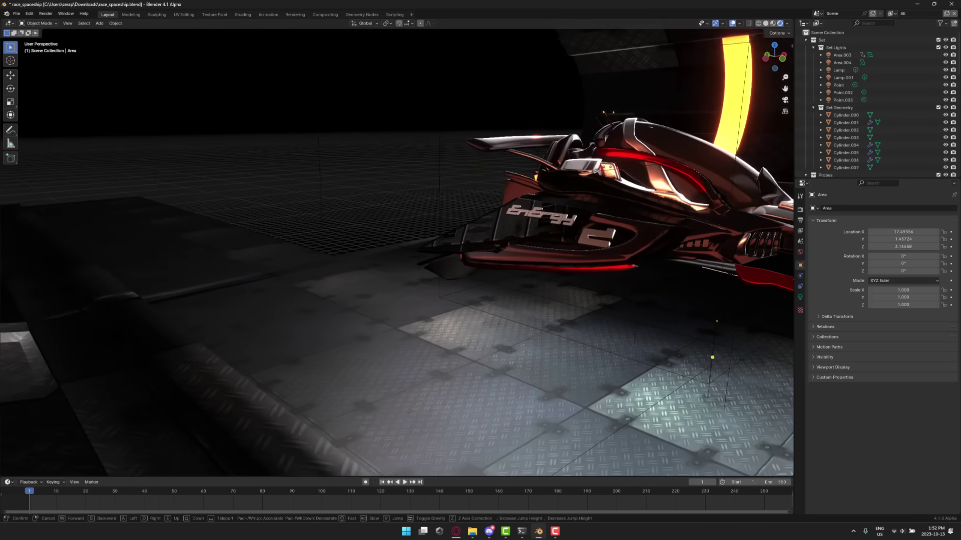
pyautogui.press('a')
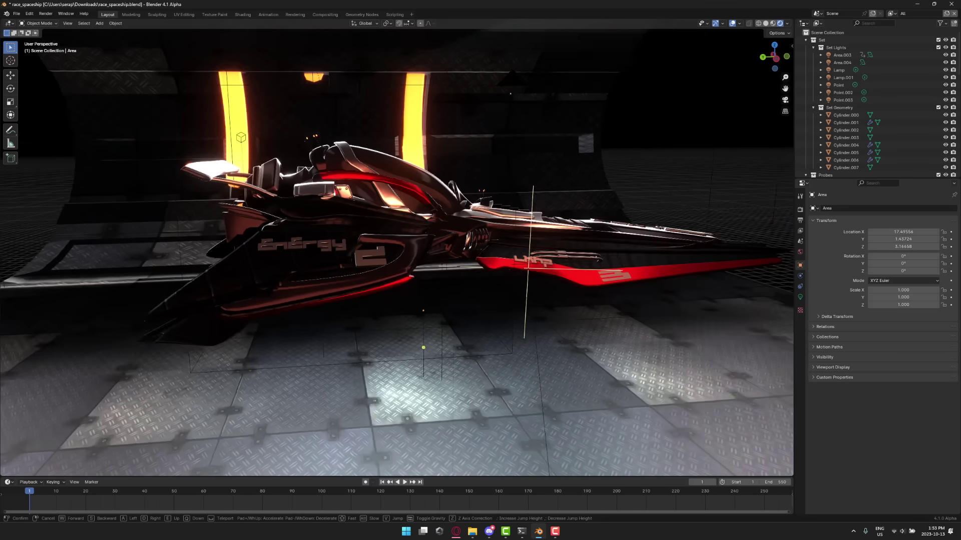
pyautogui.press('w')
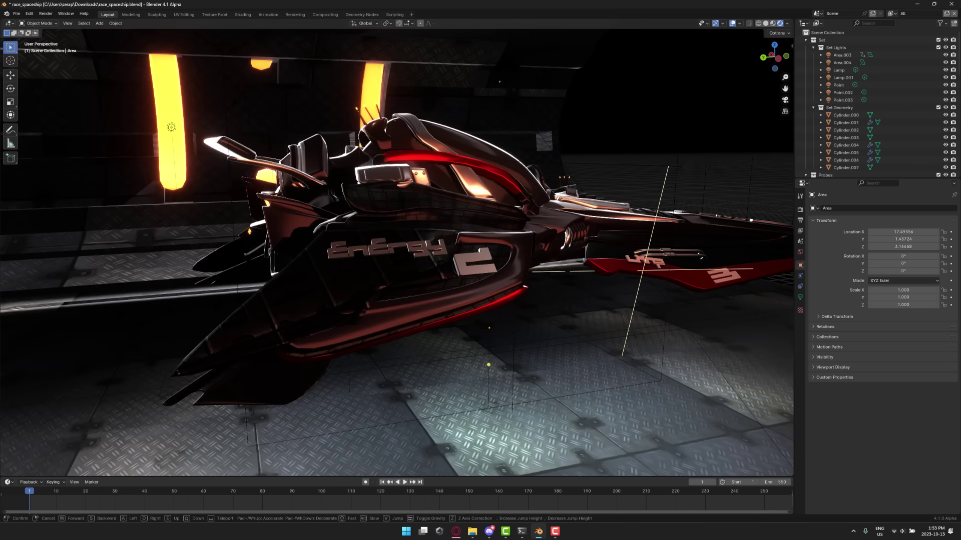
pyautogui.press('e')
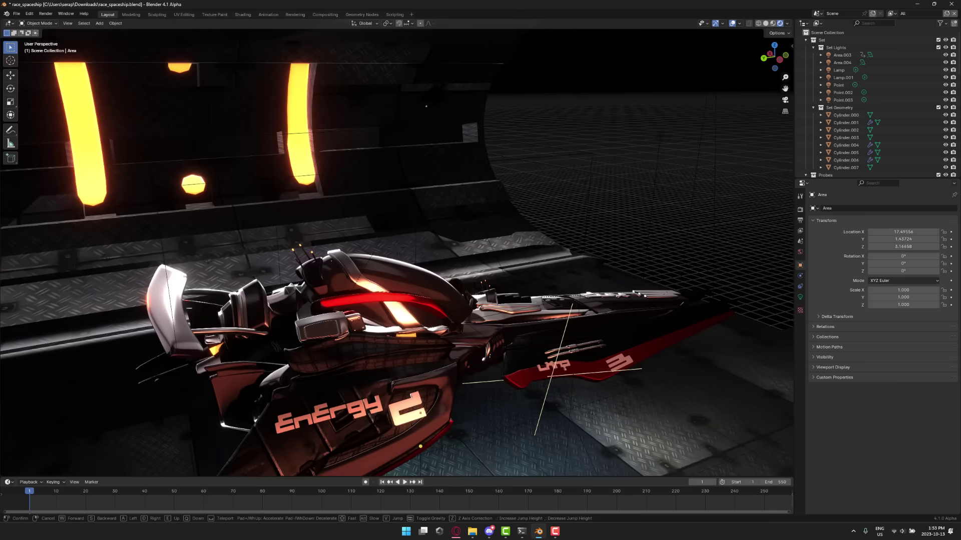
pyautogui.press('d')
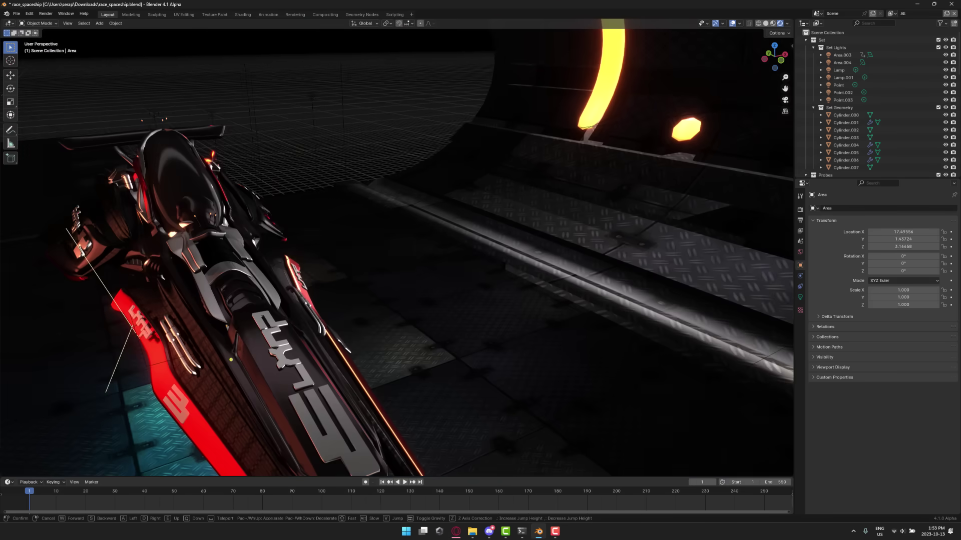
pyautogui.press('d')
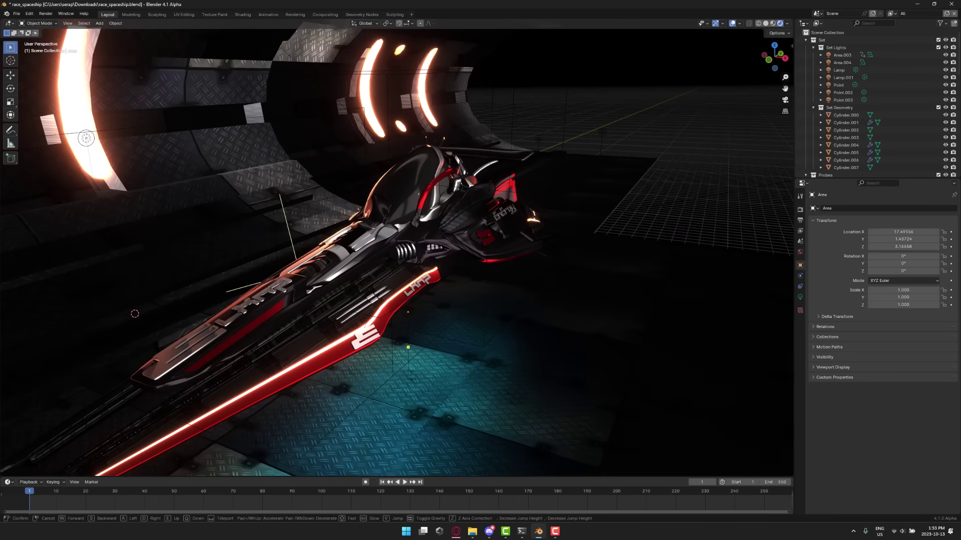
pyautogui.press('w')
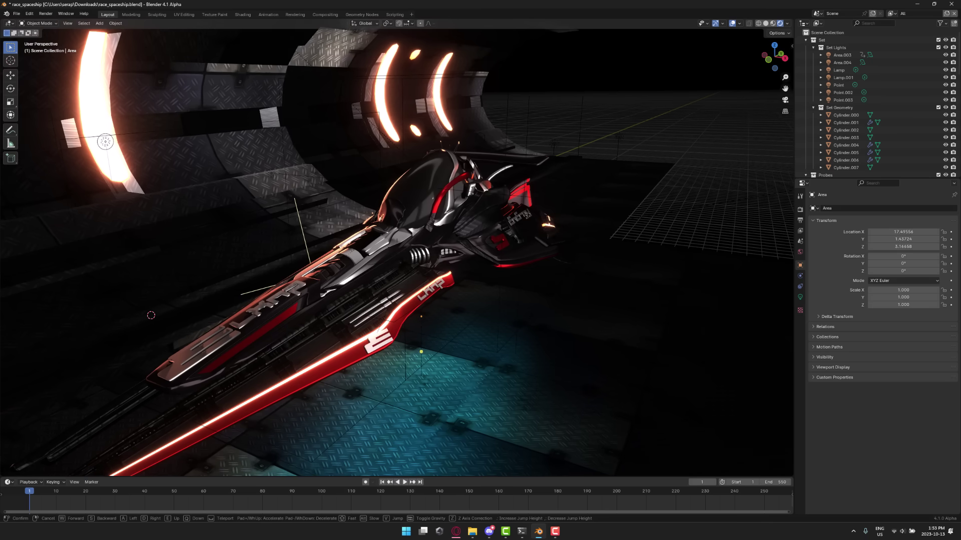
pyautogui.press('s')
pyautogui.press('q')
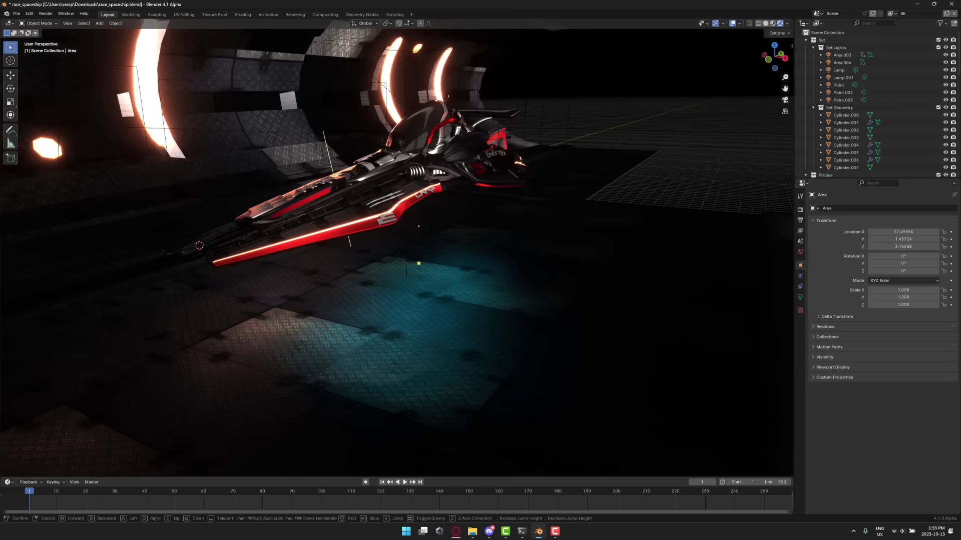
pyautogui.press('w')
pyautogui.press('d')
pyautogui.press('w')
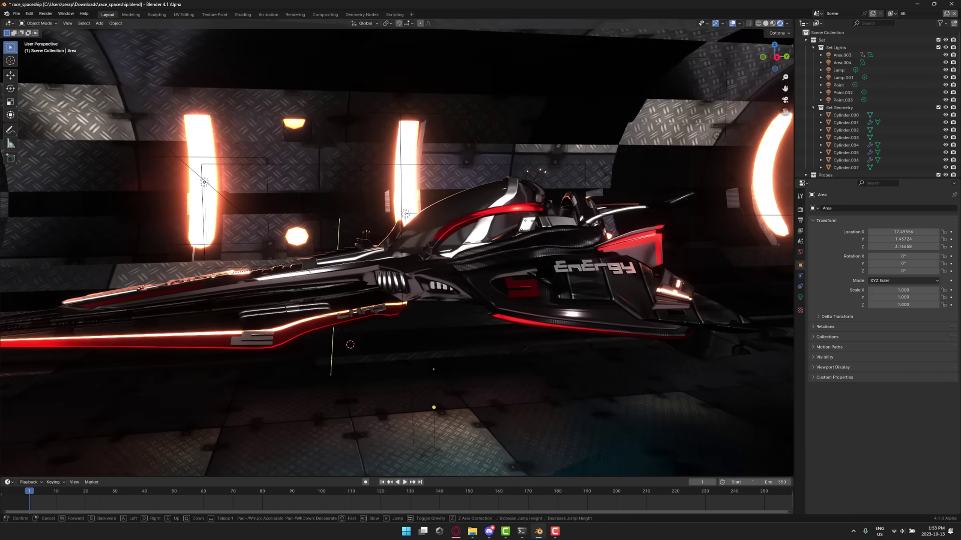
pyautogui.press('d')
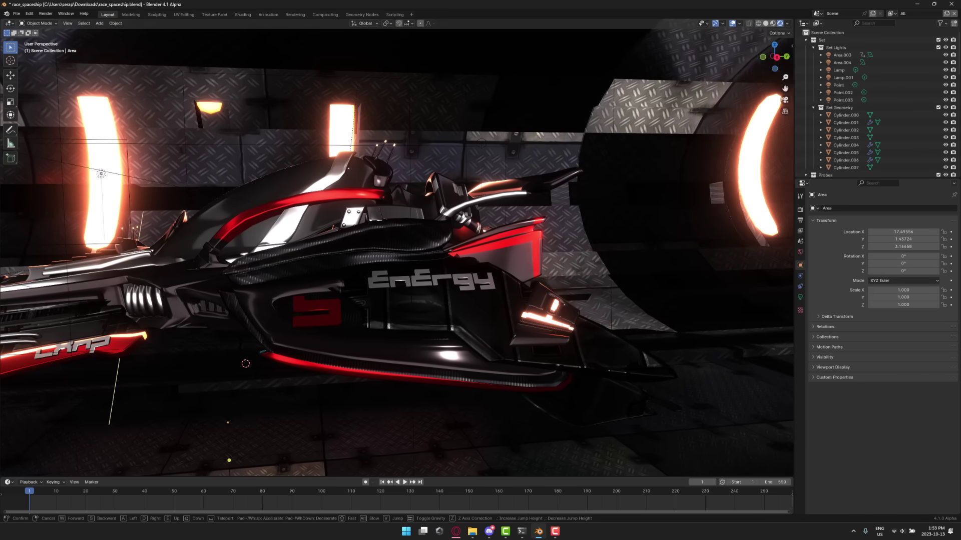
pyautogui.press('a')
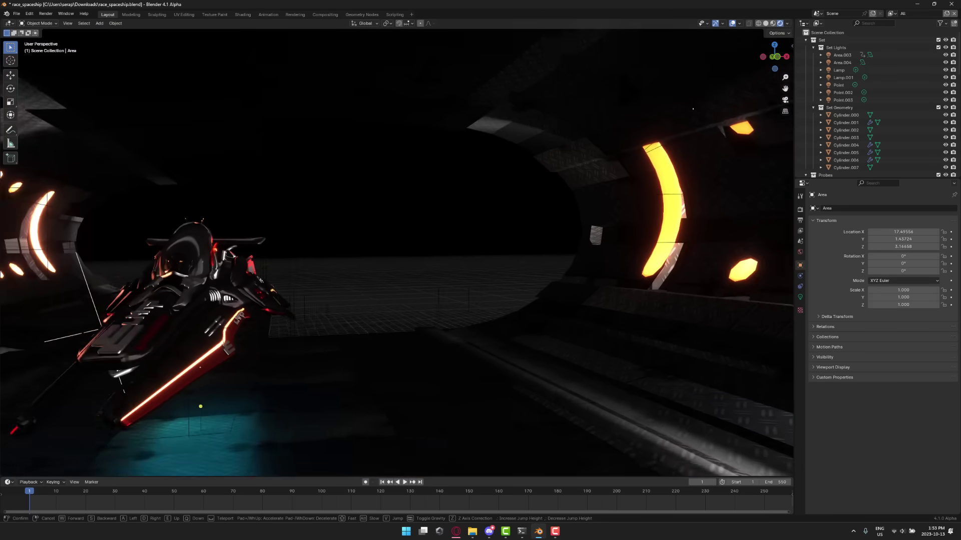
pyautogui.press('w')
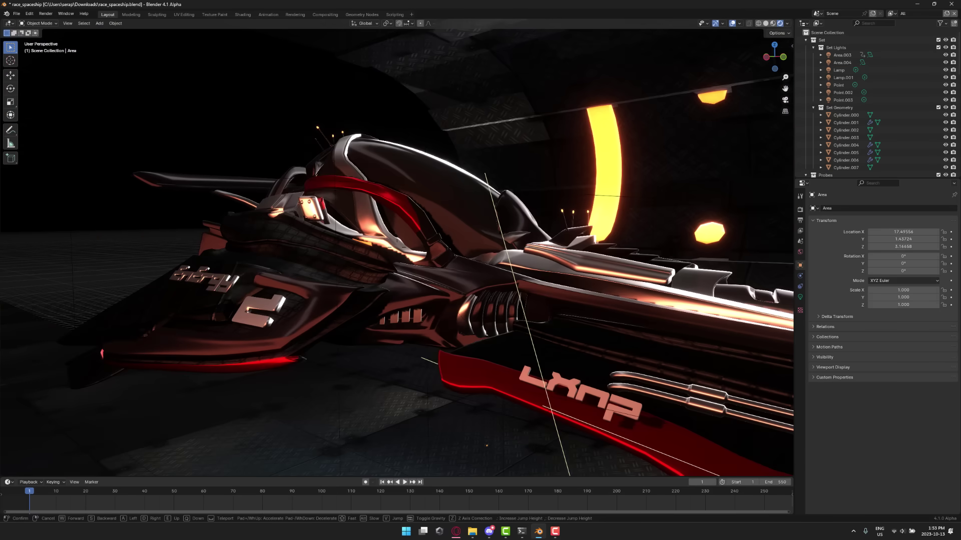
pyautogui.press('s')
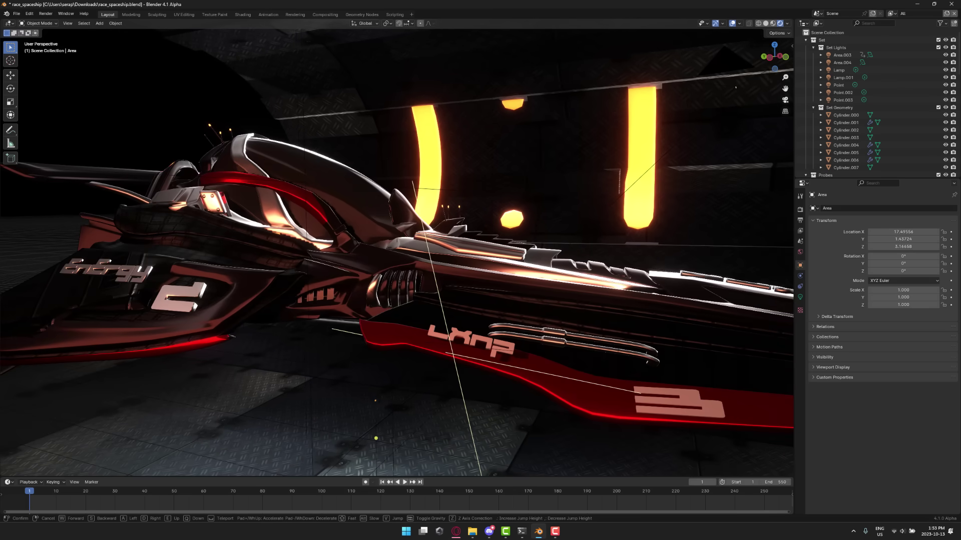
pyautogui.press('a')
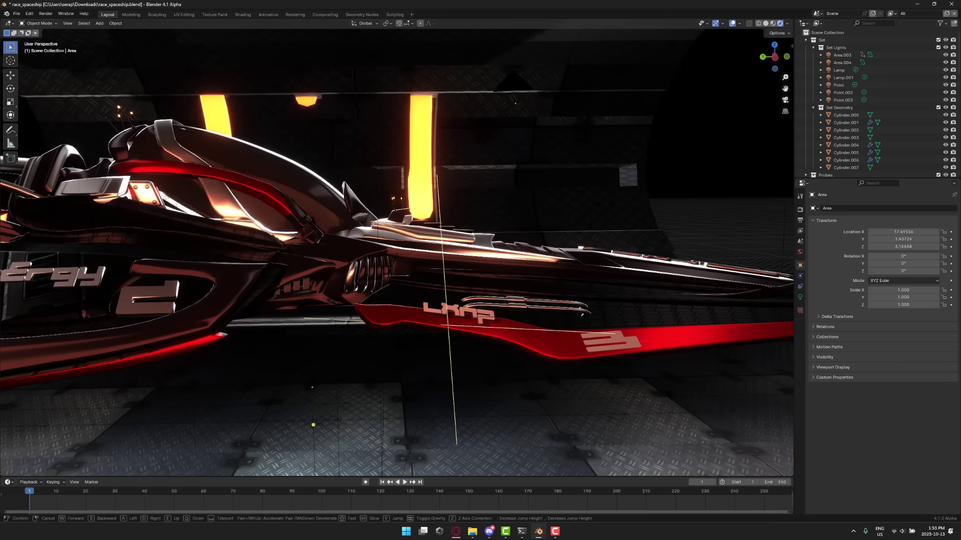
pyautogui.press('s')
pyautogui.click(129, 82)
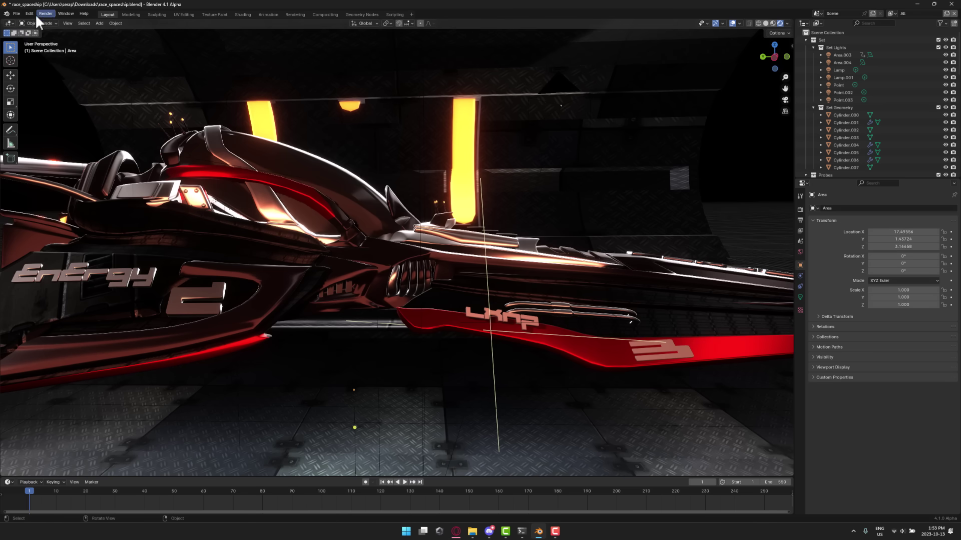
# Step: Check the Blender version and build details in the About window, and close it
pyautogui.click(7, 14)
pyautogui.click(19, 26)
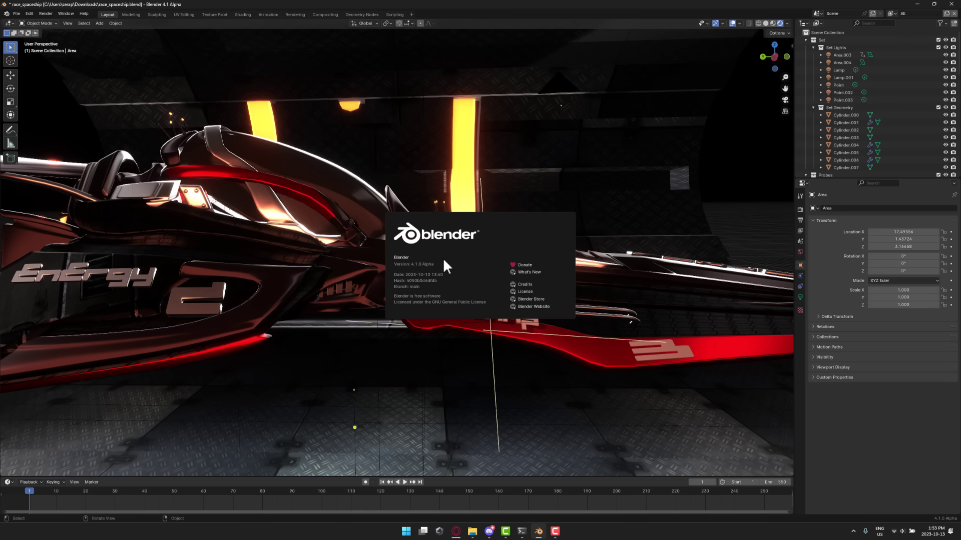
pyautogui.click(413, 306)
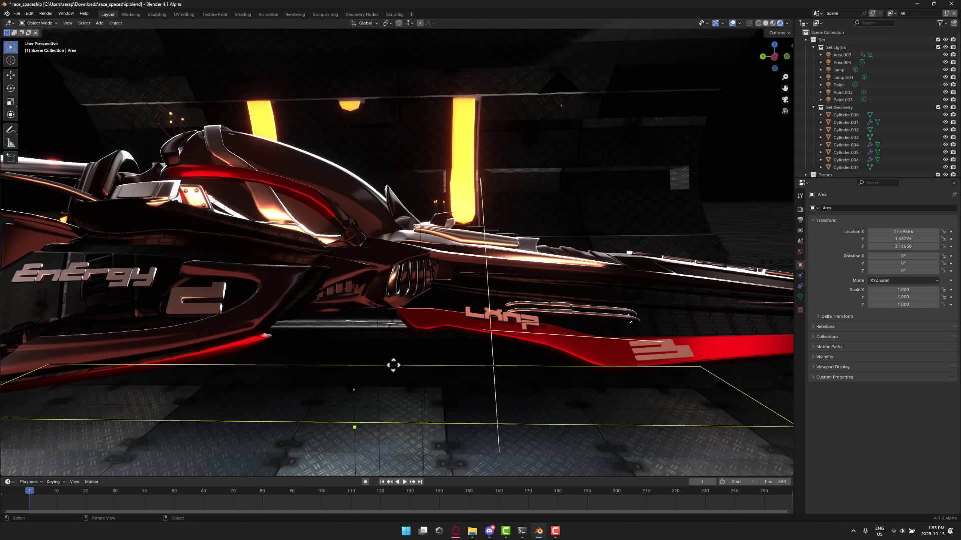
pyautogui.hotkey('alt', 'a')
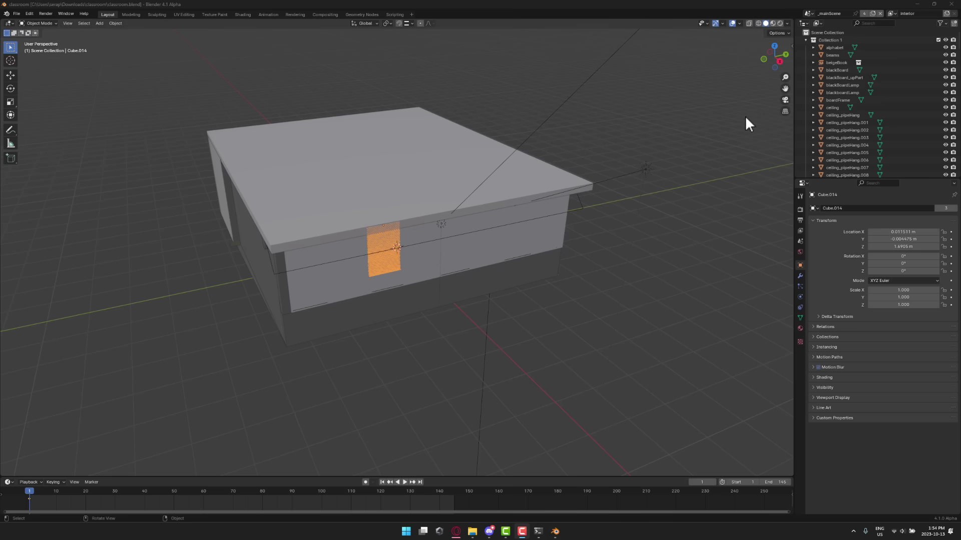
# Step: Look through the classroom scene's camera and display the viewport with rendered shading
pyautogui.click(785, 101)
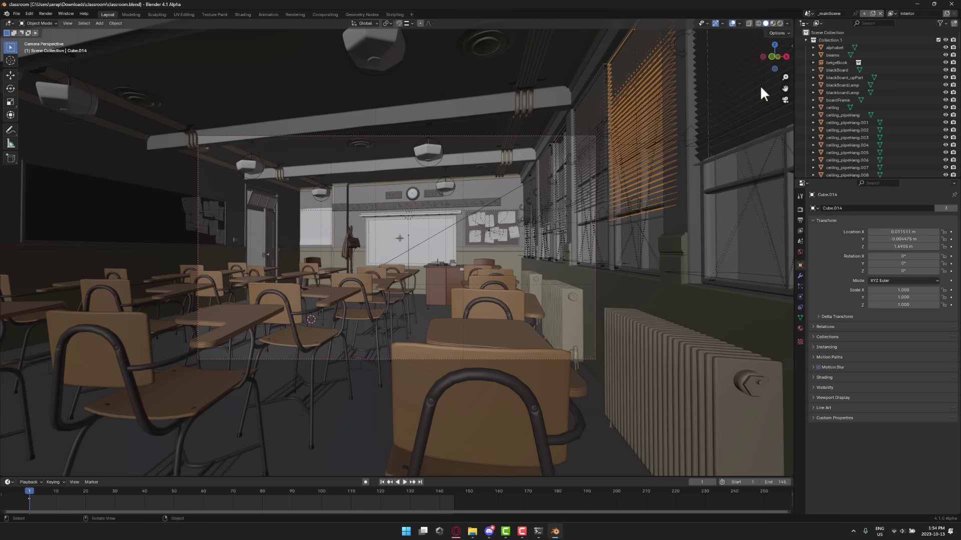
pyautogui.click(780, 23)
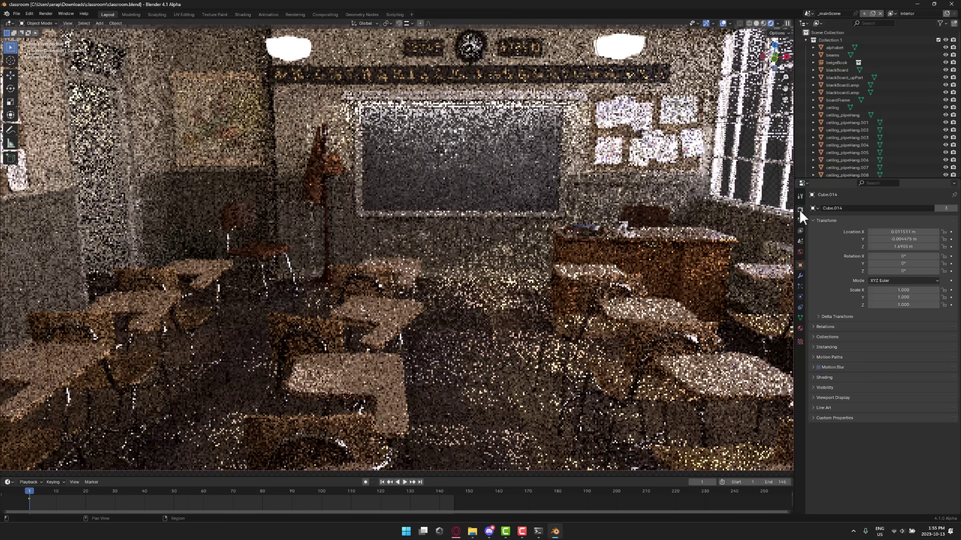
# Step: Switch the classroom scene's render engine to EEVEE and finally to EEVEE Next
pyautogui.click(799, 209)
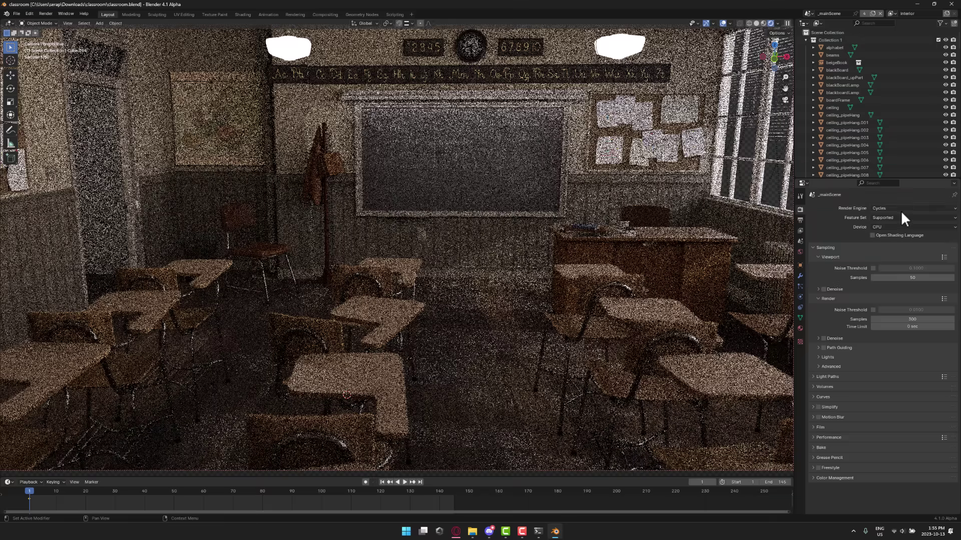
pyautogui.click(899, 209)
pyautogui.click(896, 217)
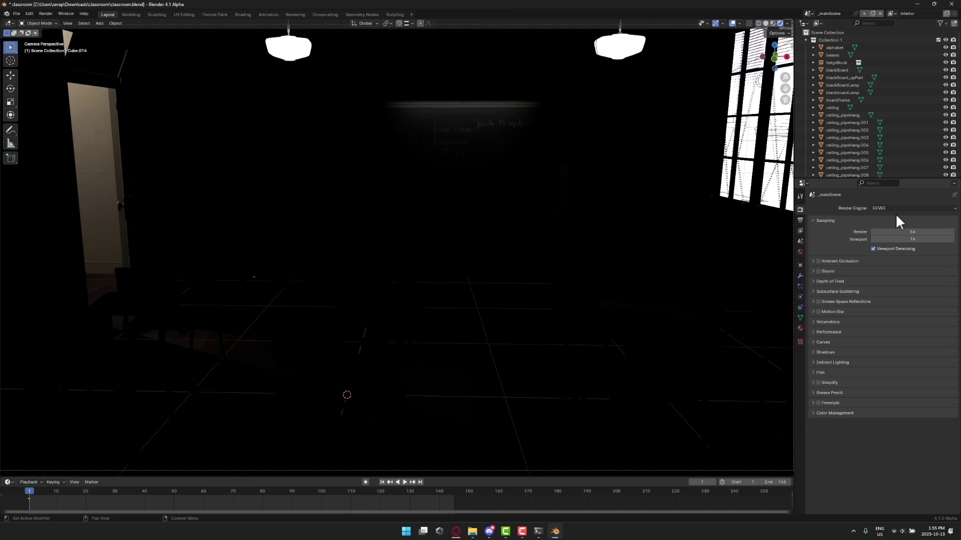
pyautogui.click(895, 207)
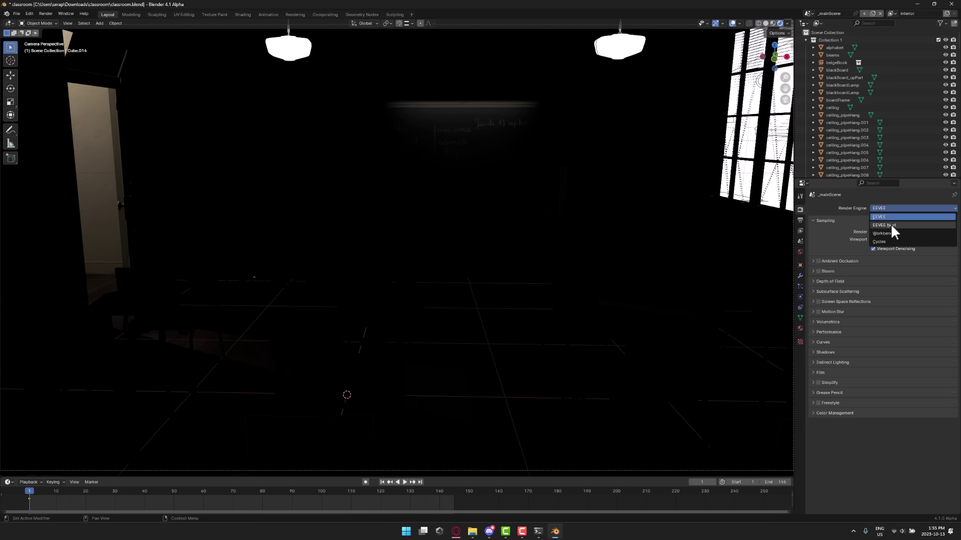
pyautogui.click(890, 224)
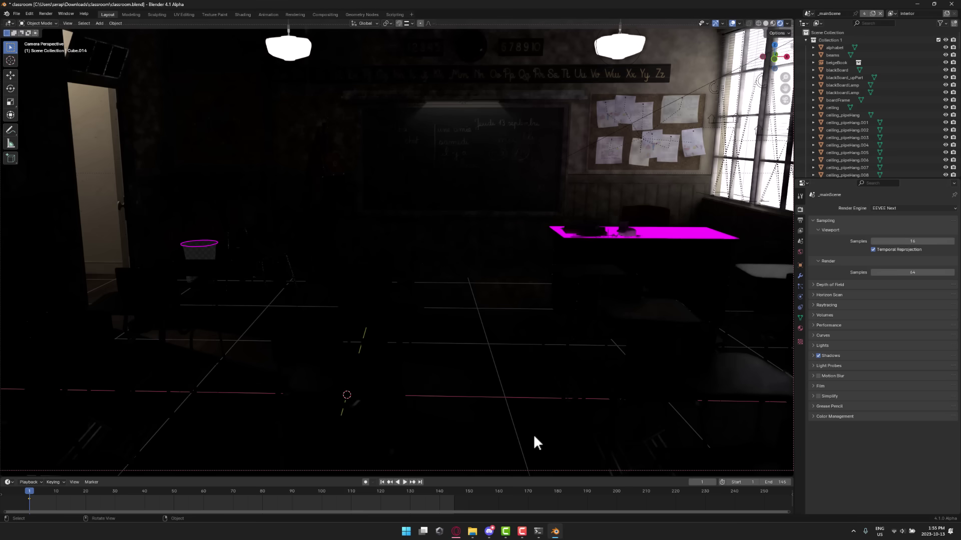
# Step: Enlarge the timeline area and change it into a second 3D viewport below the camera view
pyautogui.moveTo(520, 474); pyautogui.dragTo(92, 377)
pyautogui.click(8, 383)
pyautogui.click(17, 402)
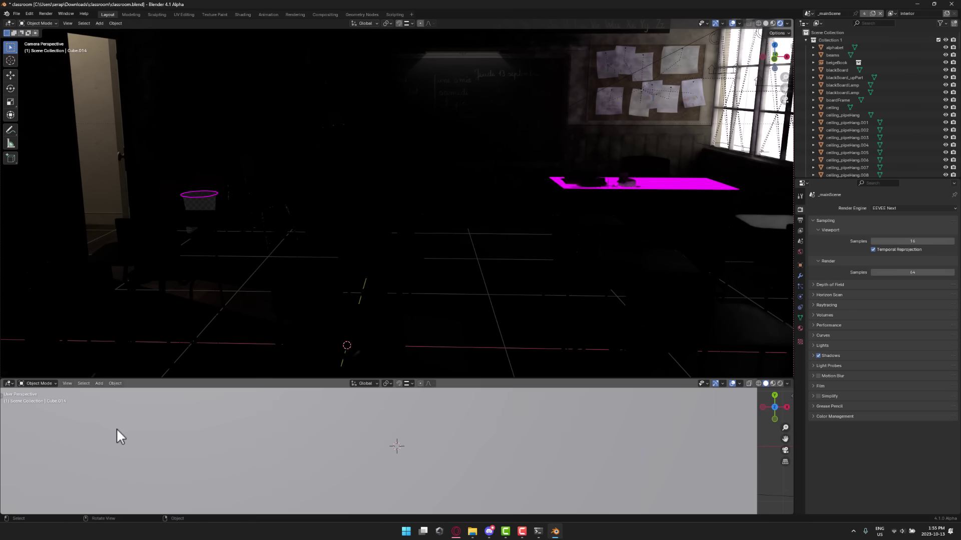
# Step: Select the sun light outside the classroom and set its angle to 180°
pyautogui.scroll(-4, 412, 452)
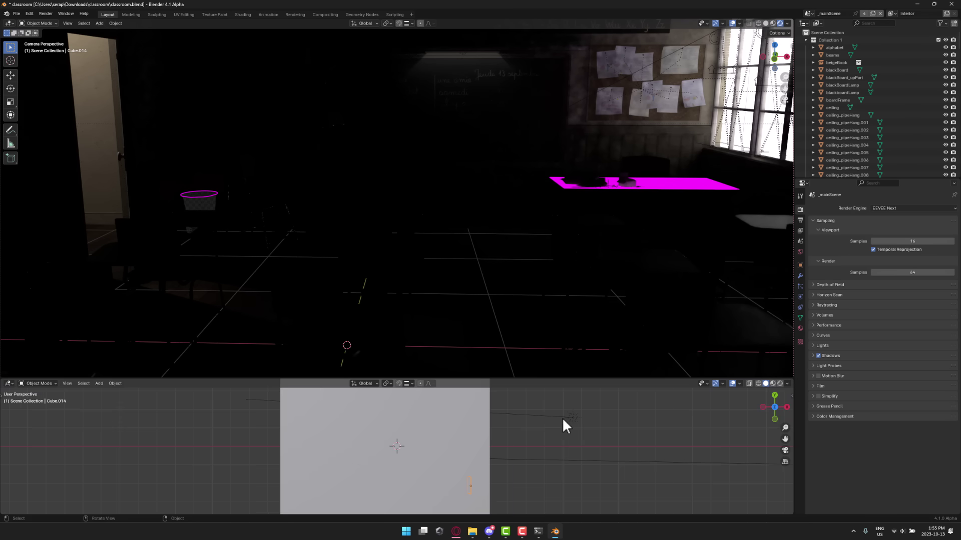
pyautogui.click(569, 418)
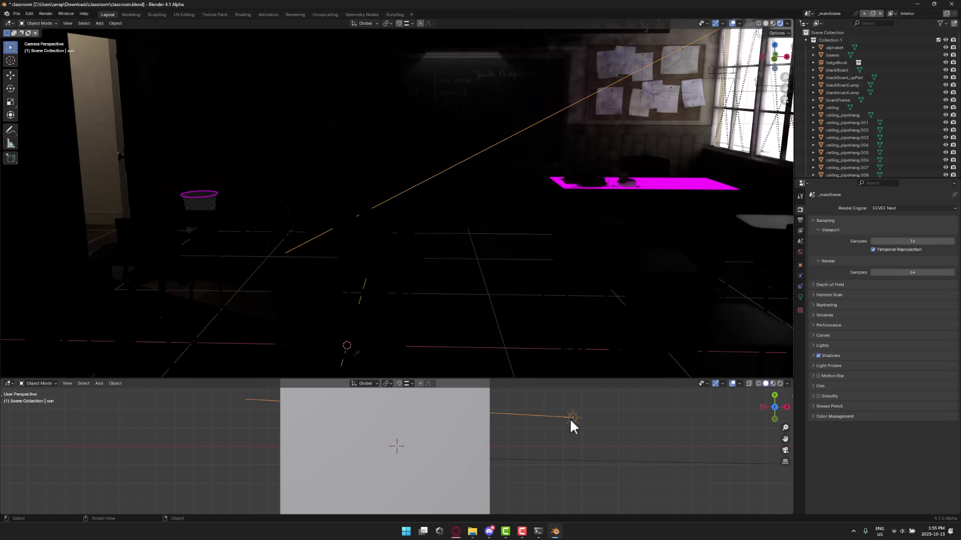
pyautogui.click(800, 296)
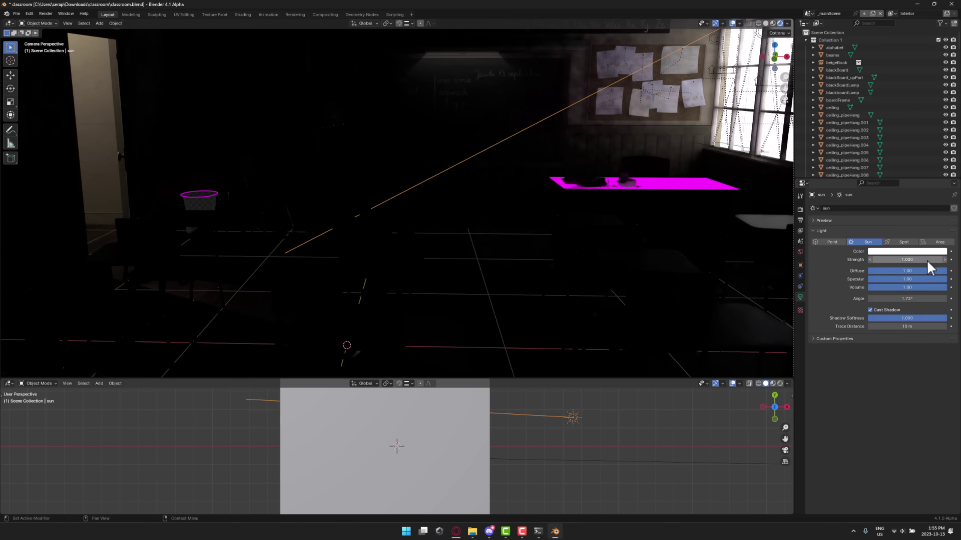
pyautogui.click(907, 299)
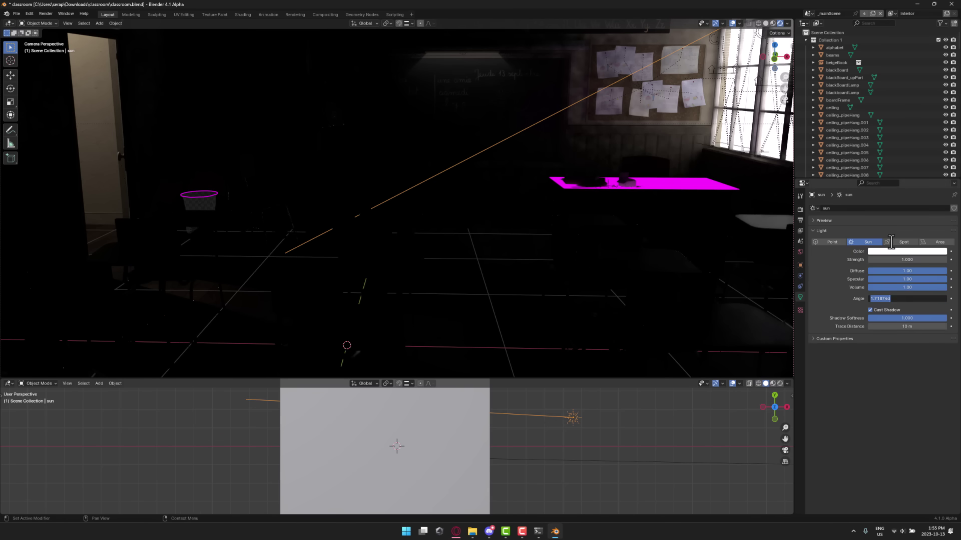
pyautogui.click(883, 299)
pyautogui.click(853, 300)
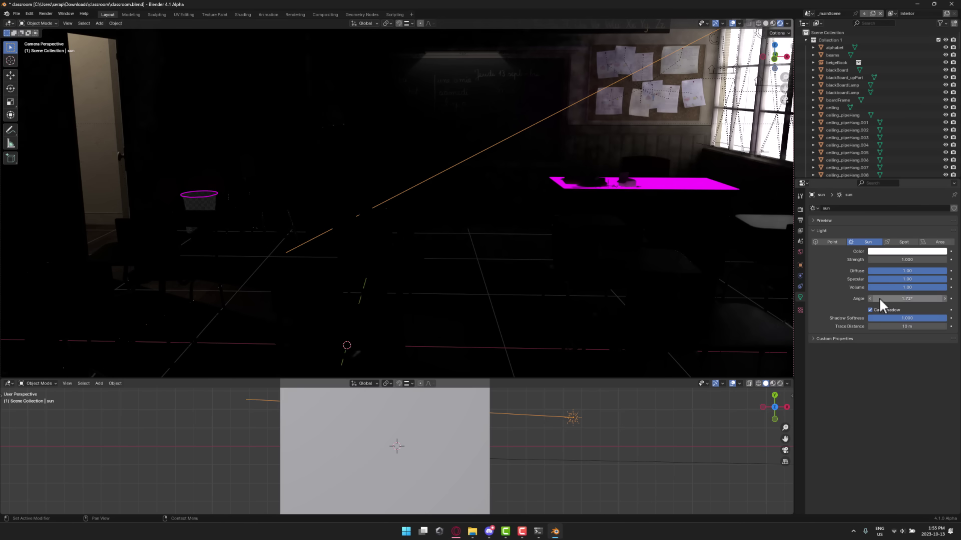
pyautogui.moveTo(883, 298); pyautogui.dragTo(958, 298)
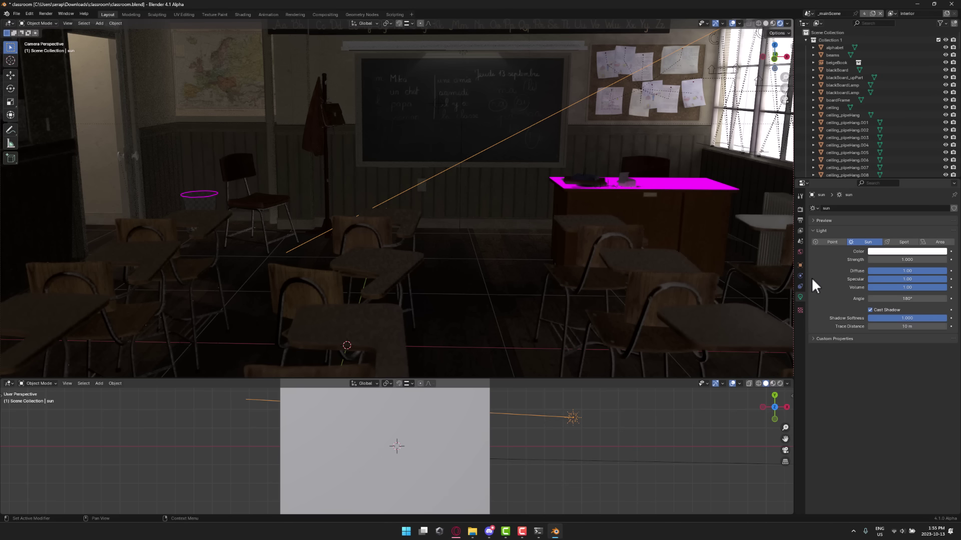
# Step: Lock the camera to the view in the upper viewport so that navigating moves the classroom camera
pyautogui.scroll(-2, 452, 216)
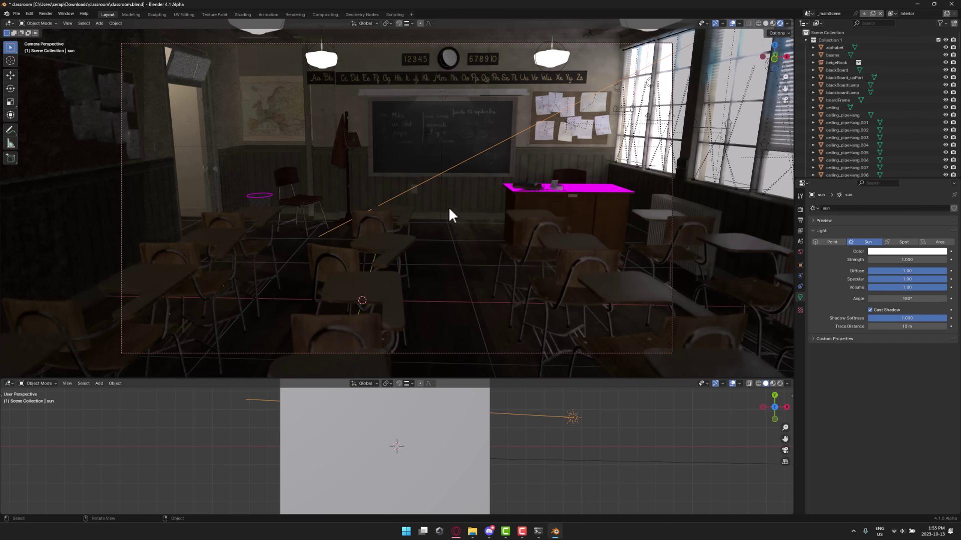
pyautogui.press('n')
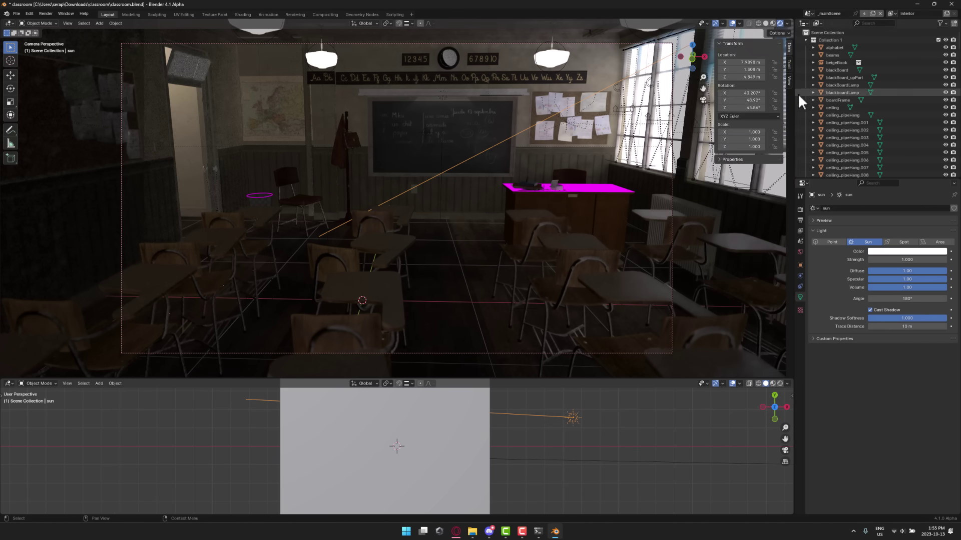
pyautogui.click(789, 80)
pyautogui.click(753, 137)
pyautogui.click(508, 216)
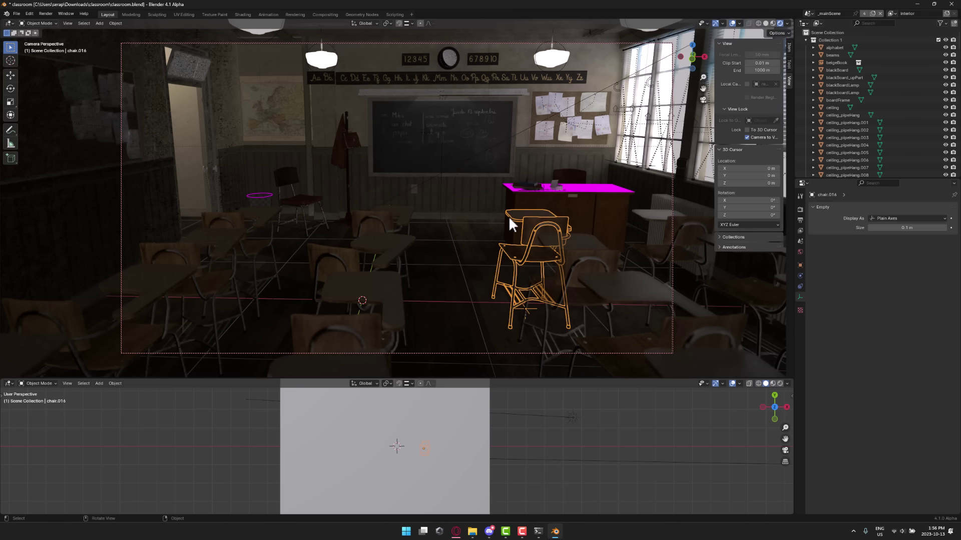
pyautogui.click(455, 219)
# Step: Walk the camera through the classroom and stop at a raised view over the desks facing the blackboard
pyautogui.hotkey('shift', '`')
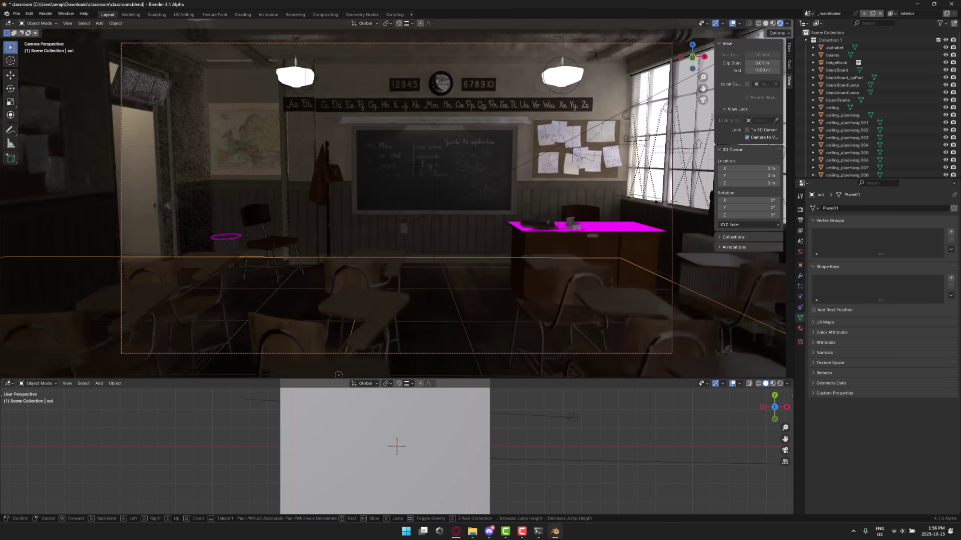
pyautogui.press('w')
pyautogui.press('w')
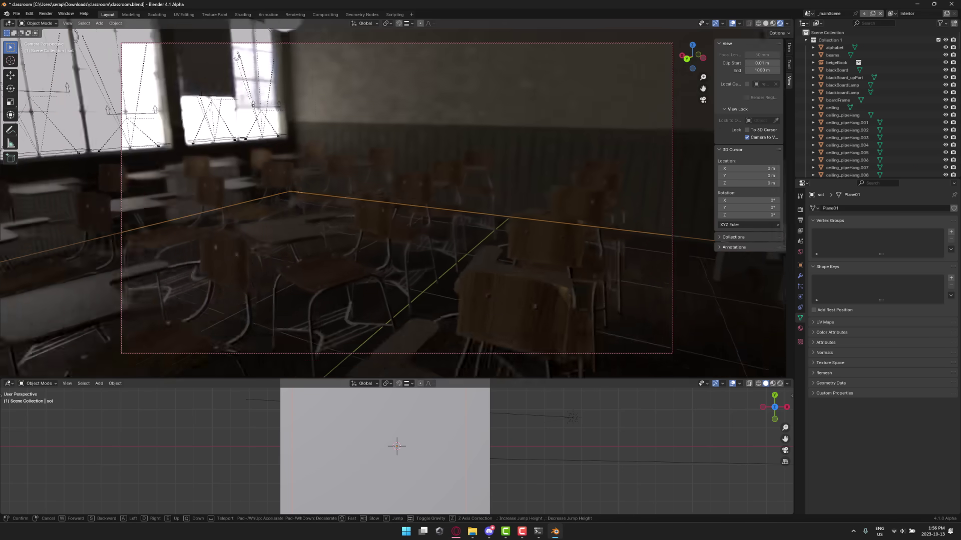
pyautogui.press('s')
pyautogui.press('e')
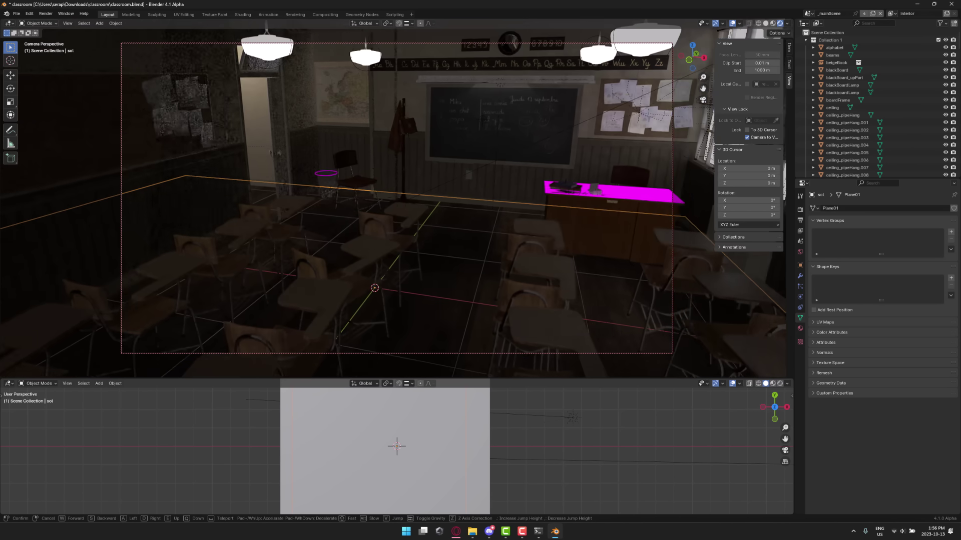
pyautogui.click(421, 233)
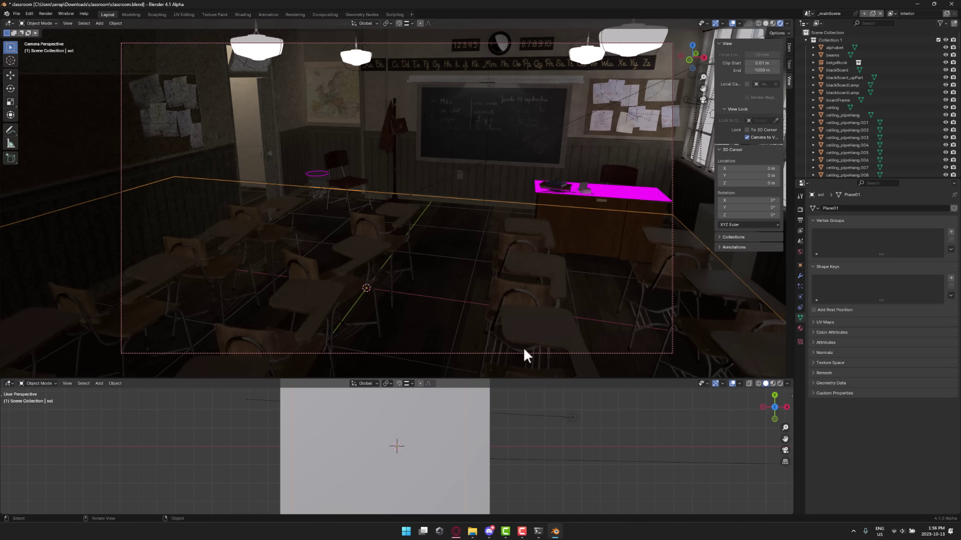
# Step: Turn off shadows in the classroom scene's EEVEE Next render settings
pyautogui.scroll(1, 517, 344)
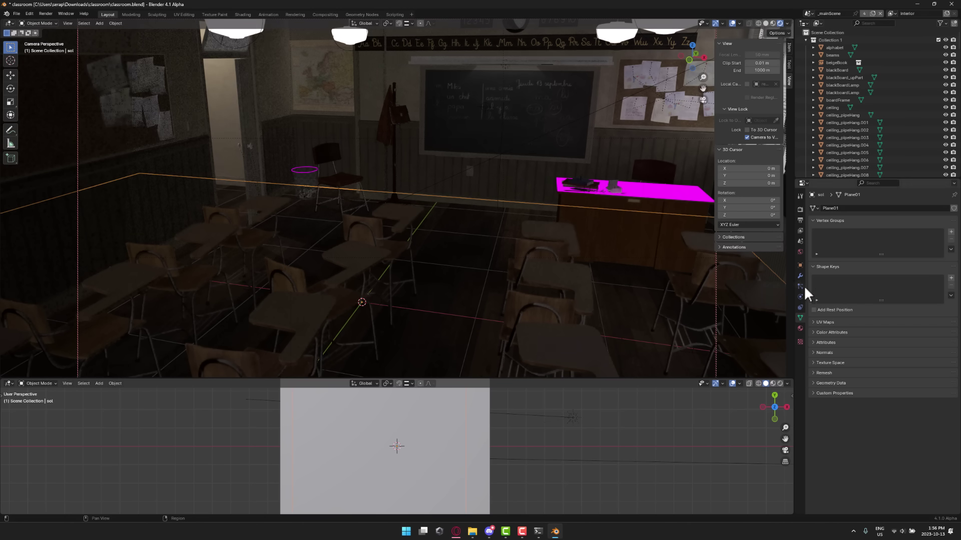
pyautogui.click(799, 210)
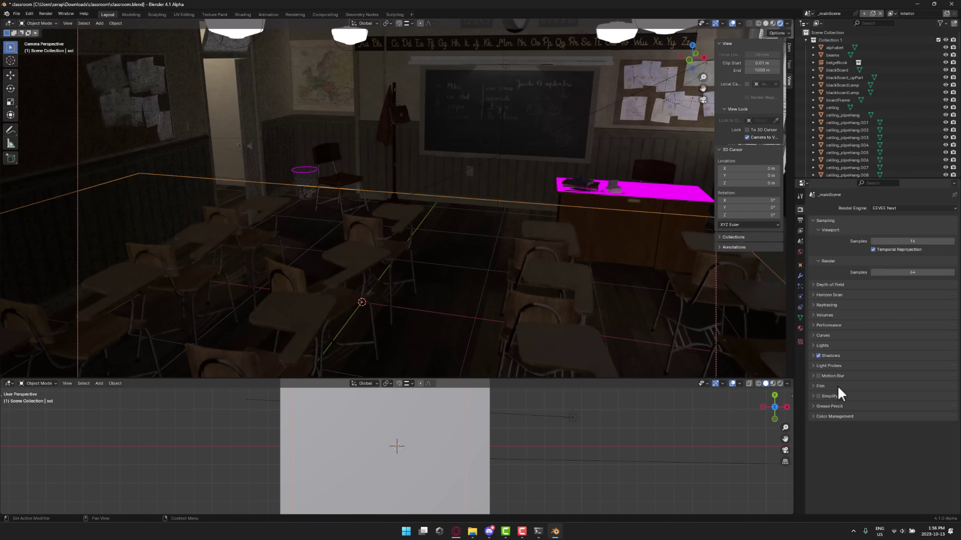
pyautogui.click(819, 356)
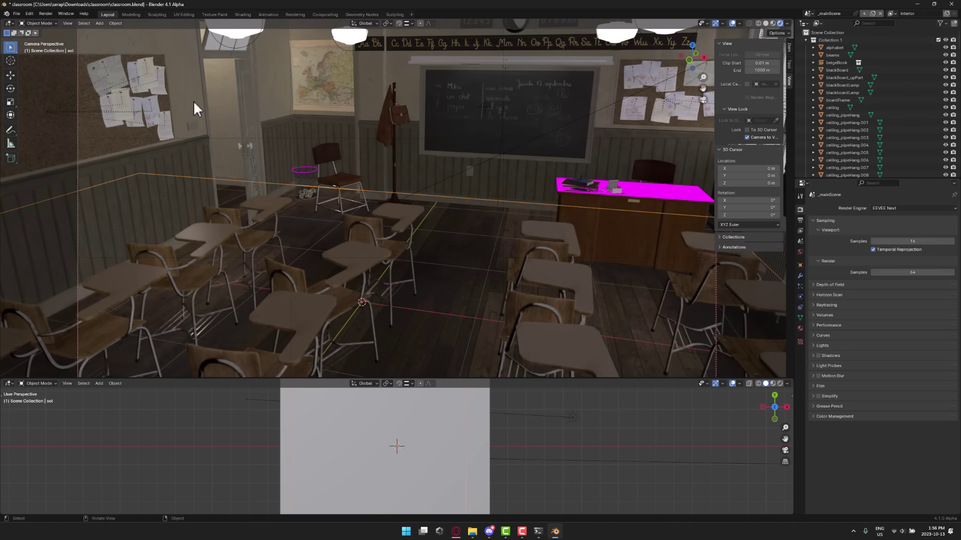
# Step: Try the Filmic view transform, choose AgX instead, and lower the gamma to about 0.69 in the scene's color management
pyautogui.click(813, 416)
pyautogui.click(895, 437)
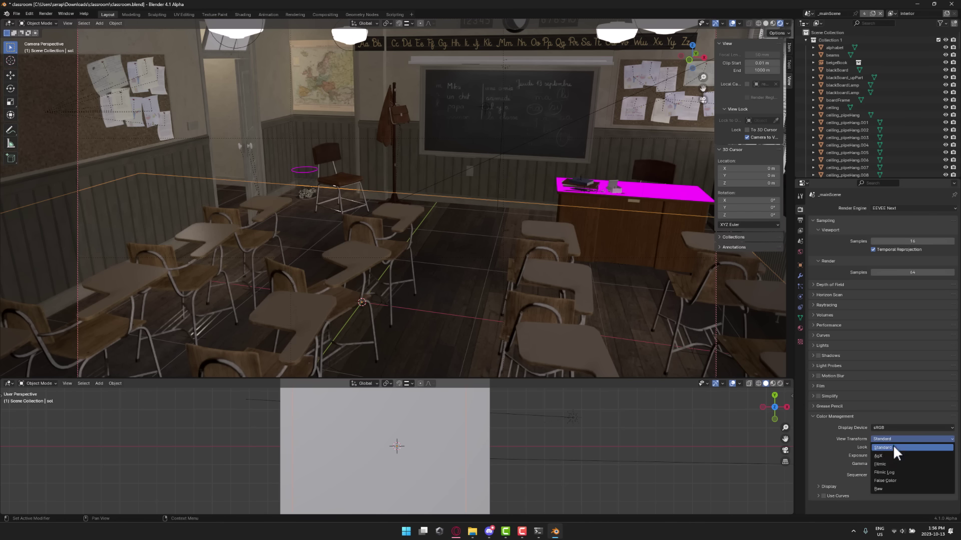
pyautogui.click(887, 463)
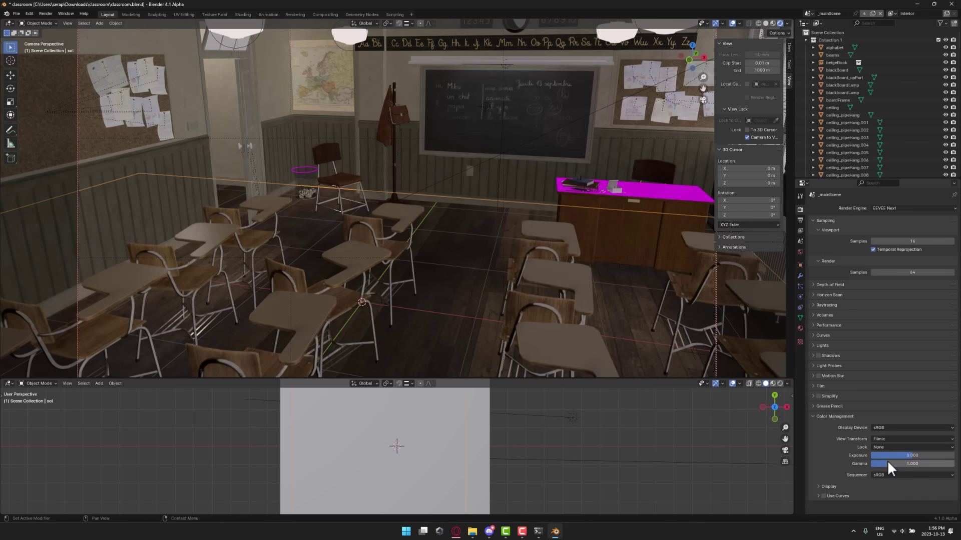
pyautogui.click(884, 439)
pyautogui.click(885, 453)
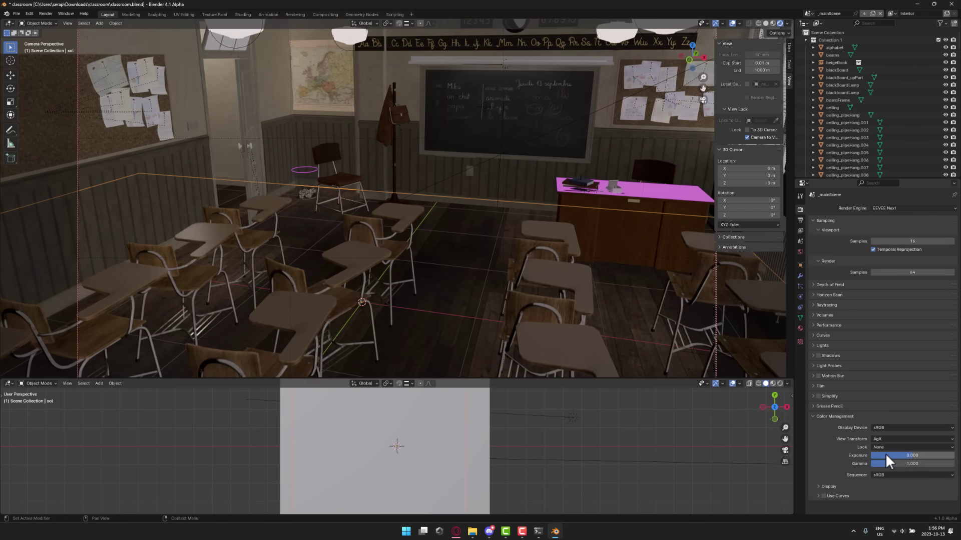
pyautogui.moveTo(890, 463)
pyautogui.mouseDown()
pyautogui.moveTo(906, 463)
pyautogui.moveTo(881, 463)
pyautogui.mouseUp()
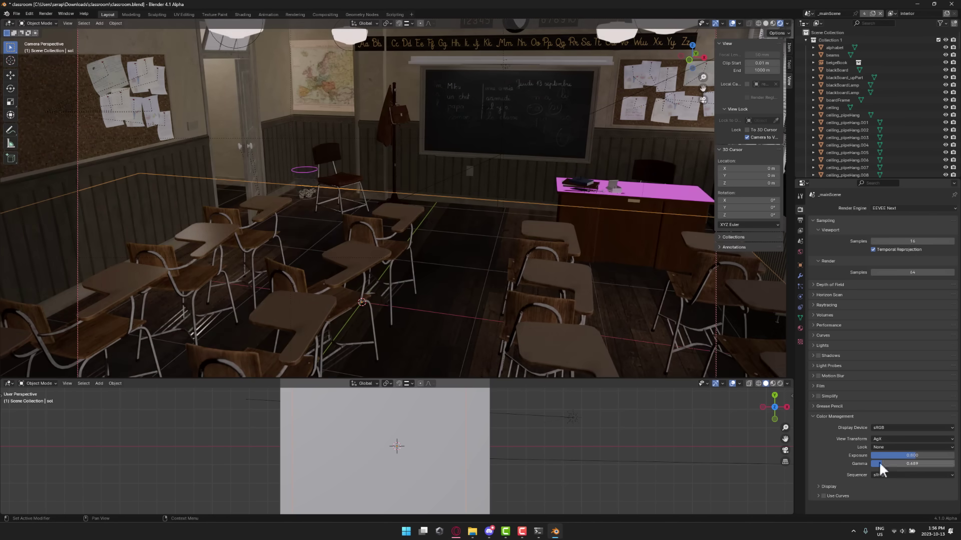
# Step: Walk the camera around the classroom to examine the windows and desks with the new color management
pyautogui.hotkey('shift', '`')
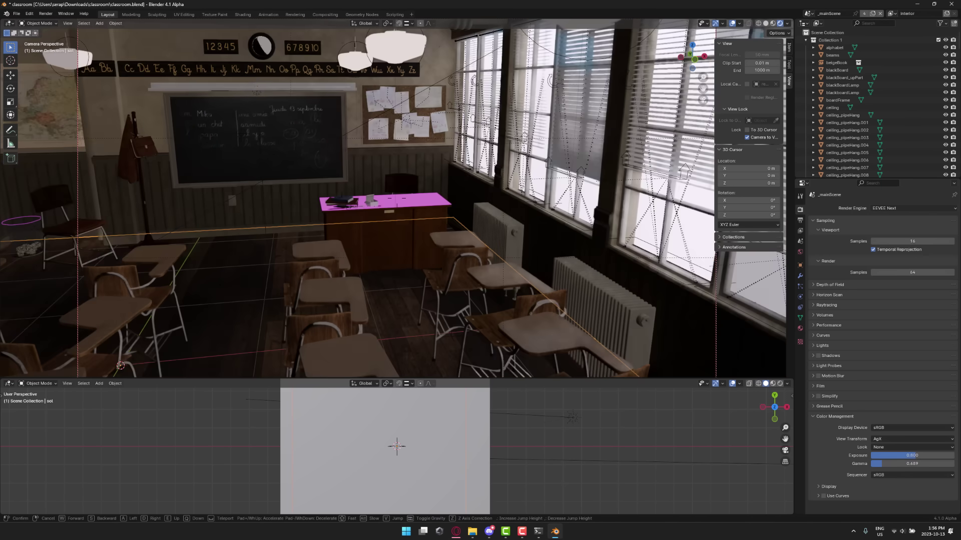
pyautogui.press('w')
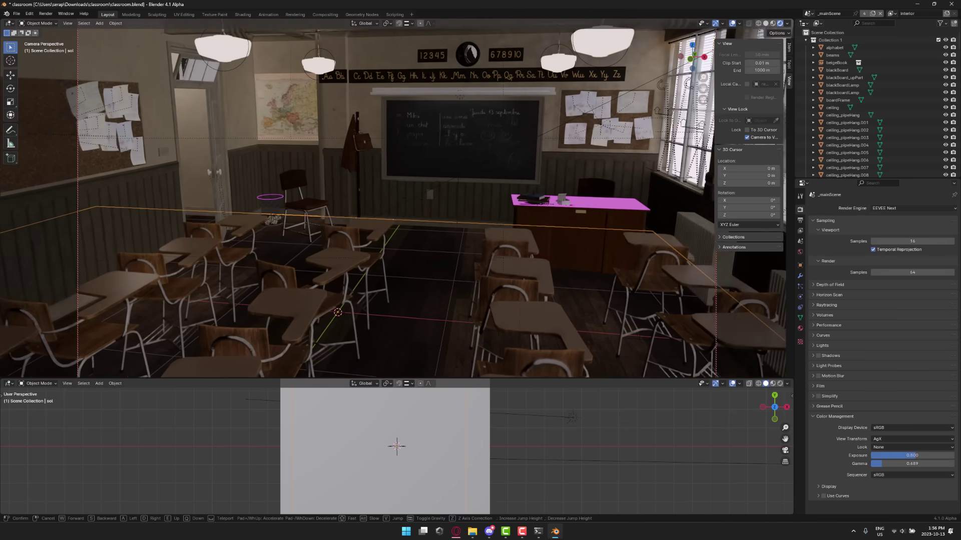
pyautogui.press('s')
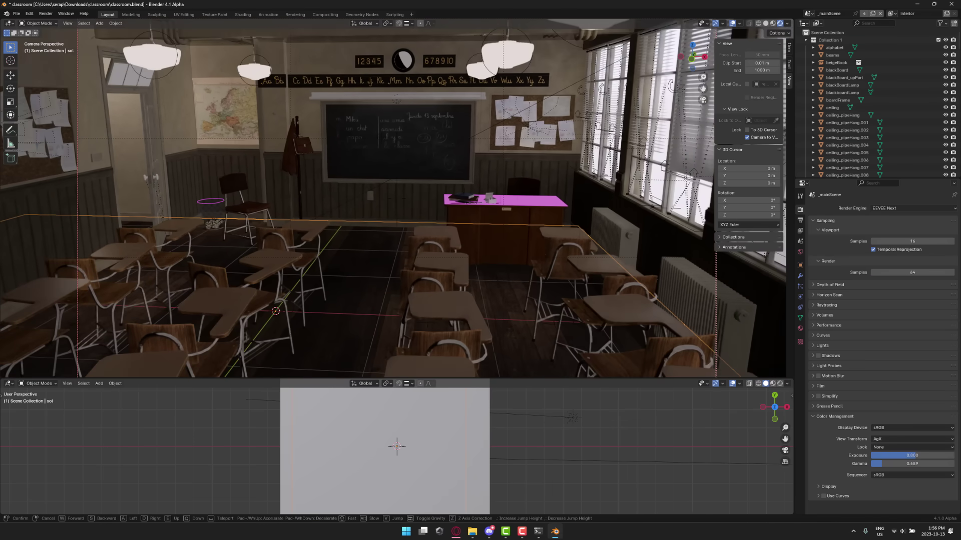
pyautogui.click(436, 280)
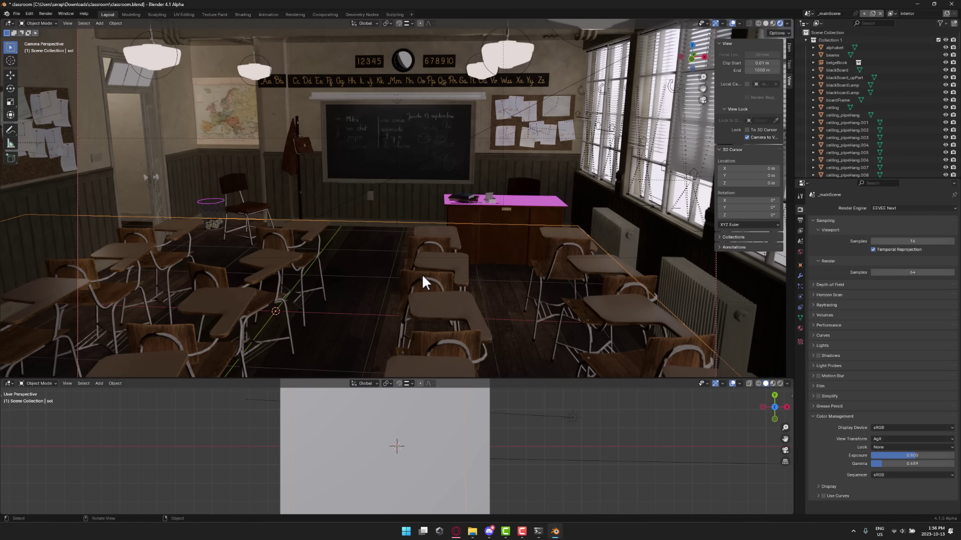
# Step: Switch the render engine to Cycles to compare the classroom's lighting, and return to EEVEE Next
pyautogui.click(880, 209)
pyautogui.click(884, 240)
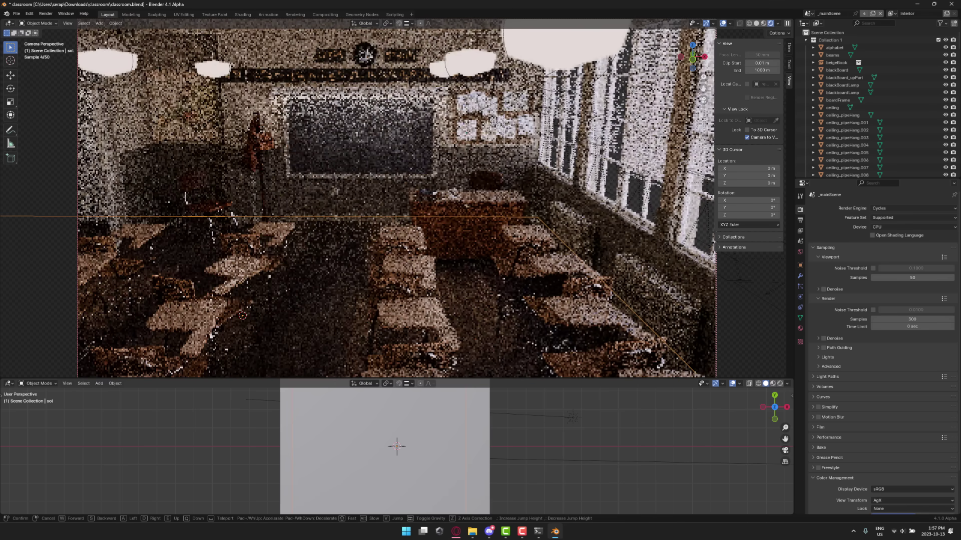
pyautogui.click(562, 248)
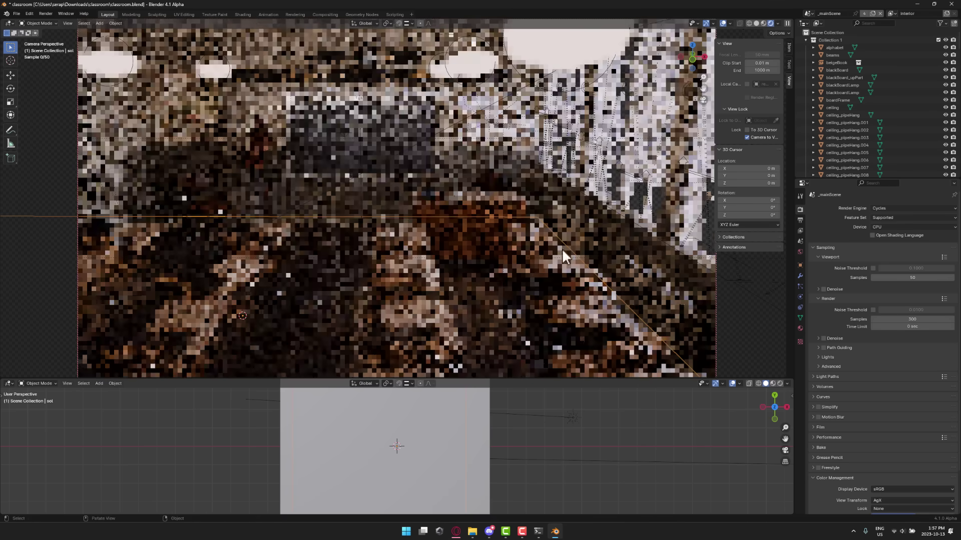
pyautogui.click(888, 209)
pyautogui.click(887, 223)
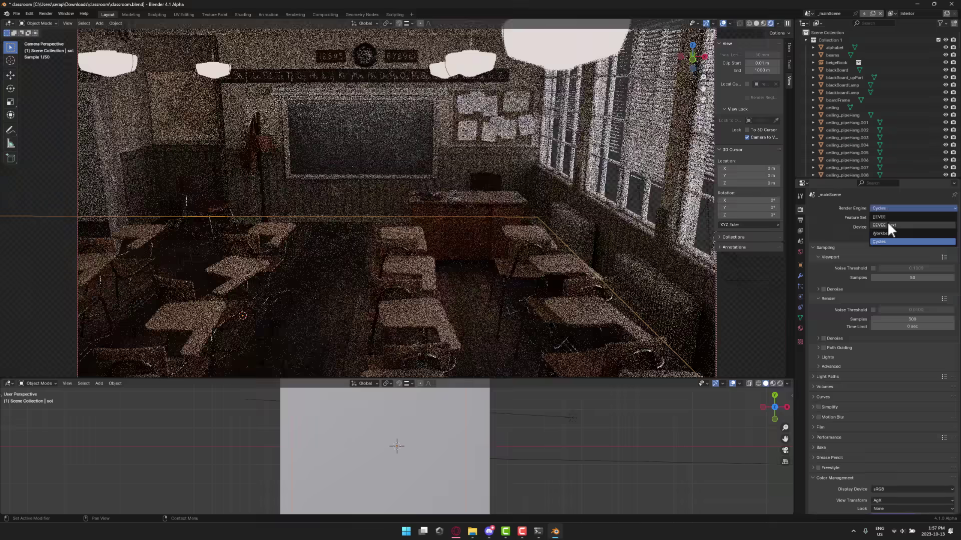
# Step: Walk up to the blackboard and back over the desks to examine the room in EEVEE Next
pyautogui.hotkey('shift', '`')
pyautogui.press('w')
pyautogui.press('s')
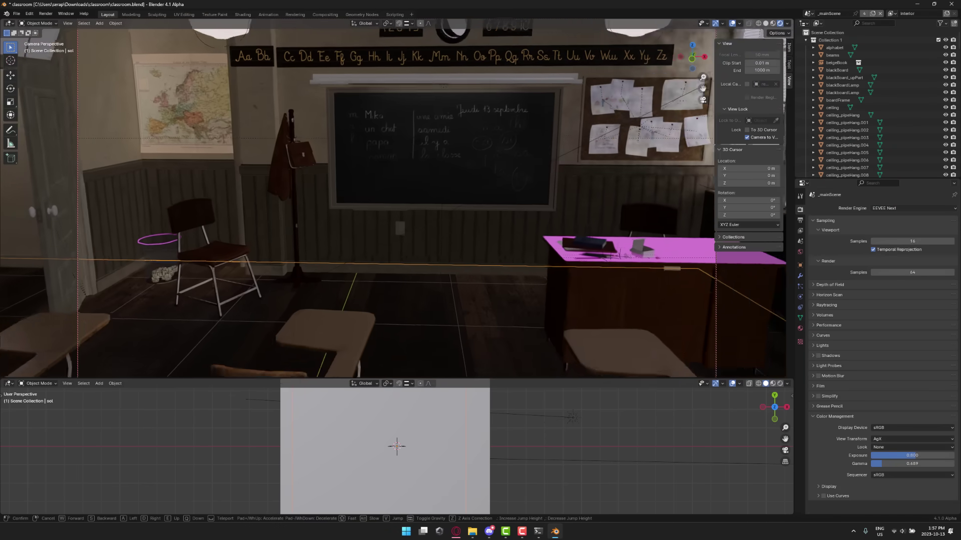
pyautogui.press('s')
pyautogui.press('s')
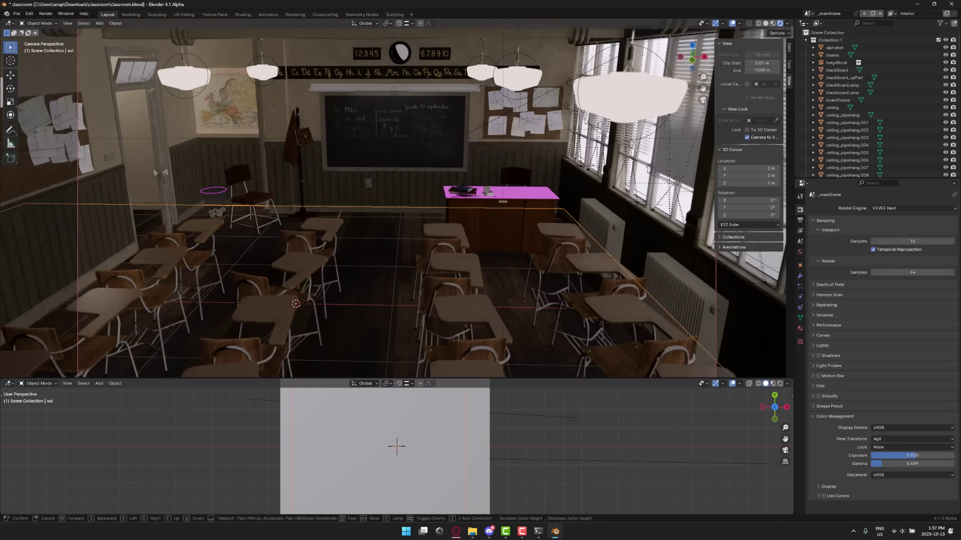
pyautogui.press('Escape')
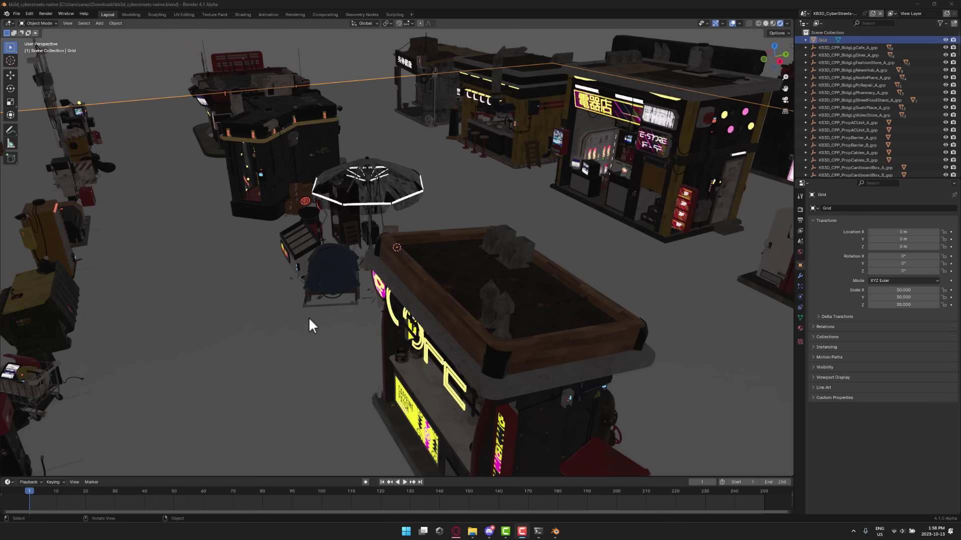
# Step: Walk through the cyberpunk street scene and examine the neon-lit shops, especially the coffee kiosk, from near and far
pyautogui.hotkey('shift', '`')
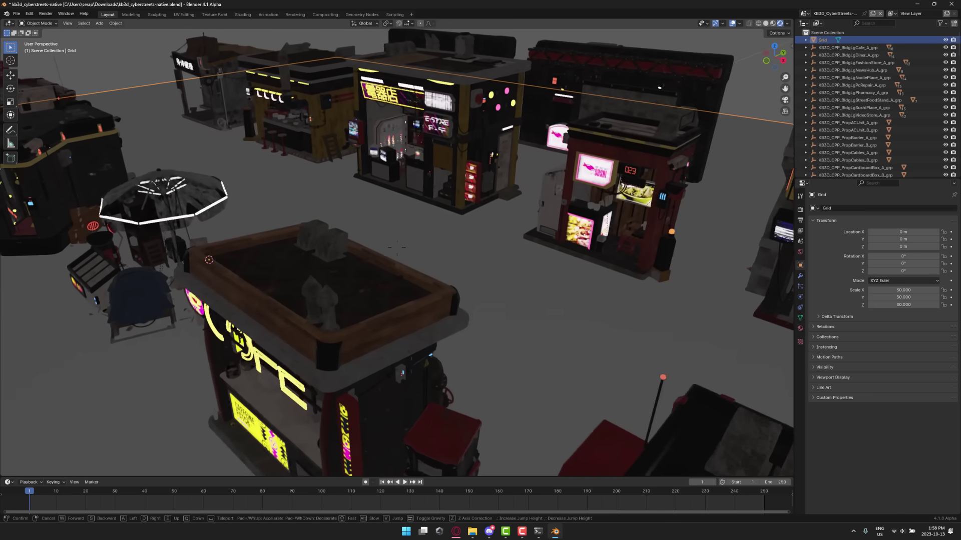
pyautogui.press('s')
pyautogui.press('w')
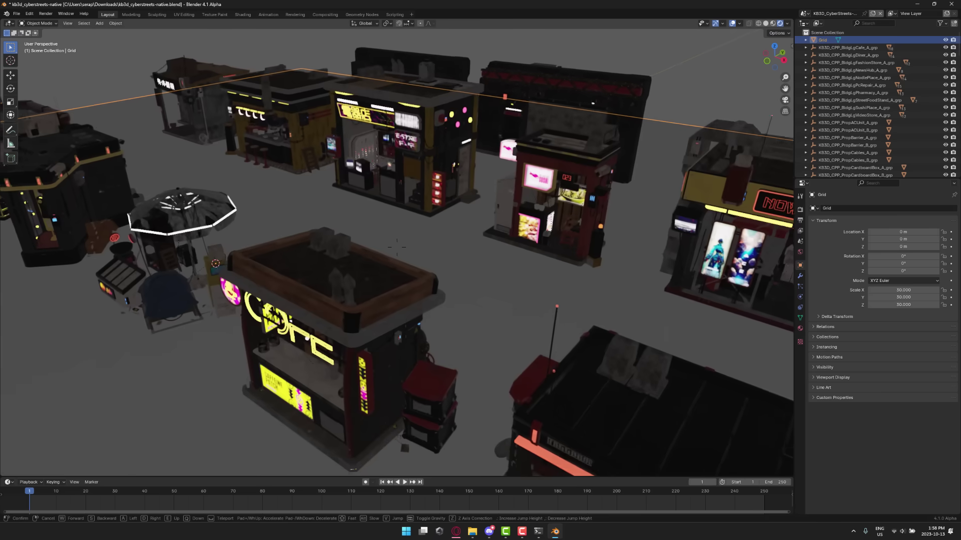
pyautogui.press('q')
pyautogui.press('w')
pyautogui.press('s')
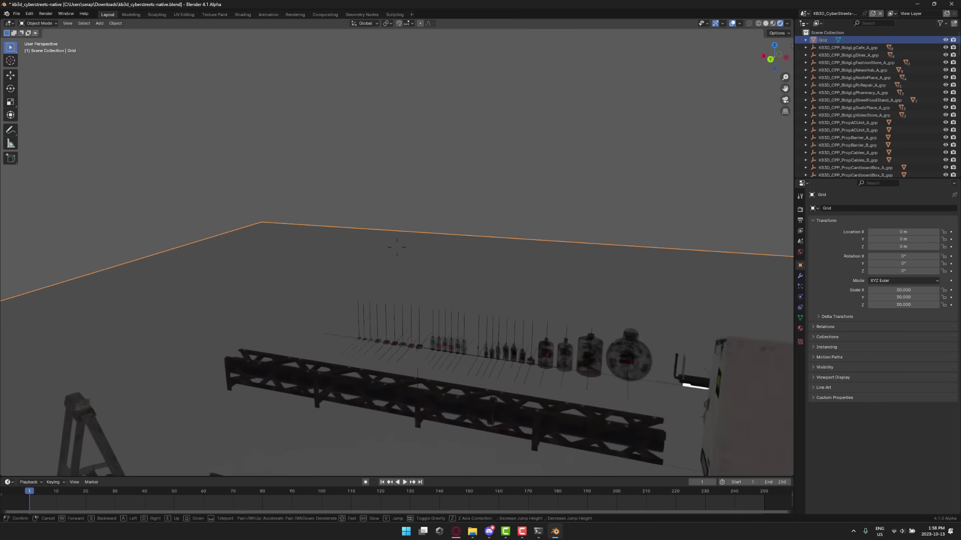
pyautogui.press('a')
pyautogui.press('a')
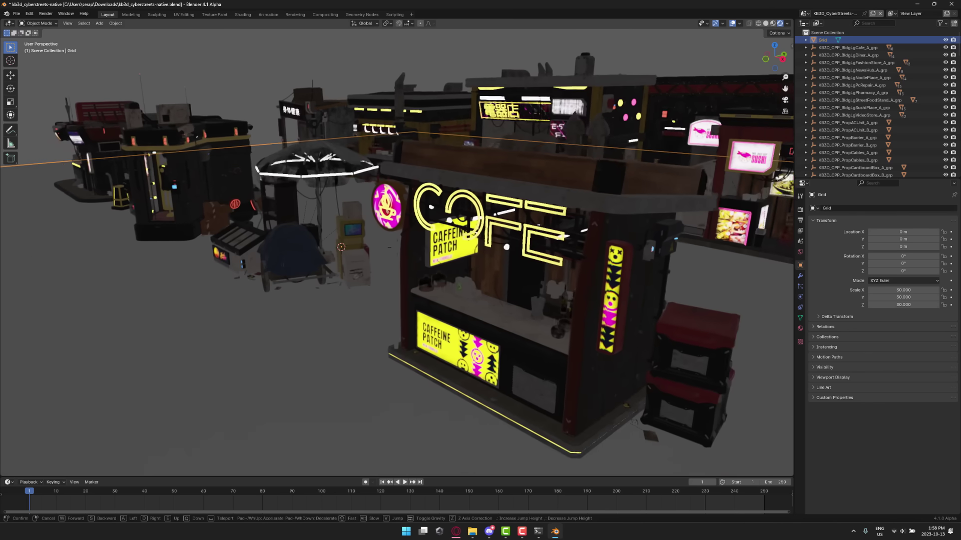
pyautogui.press('s')
pyautogui.press('s')
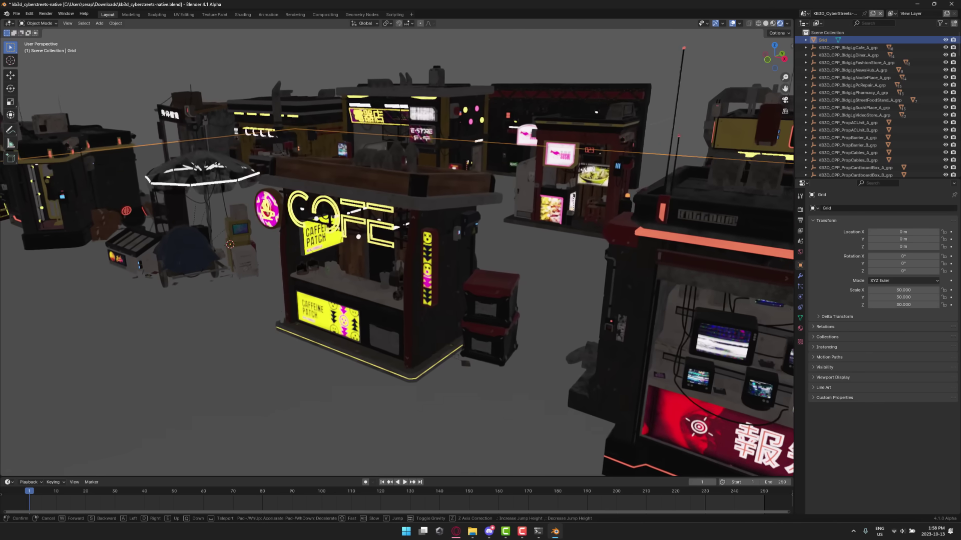
pyautogui.press('w')
pyautogui.press('w')
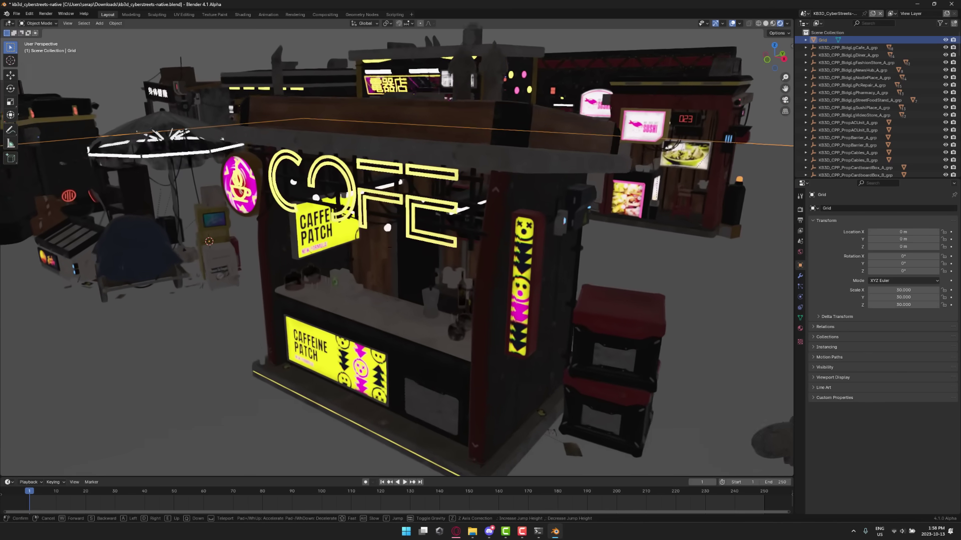
pyautogui.press('s')
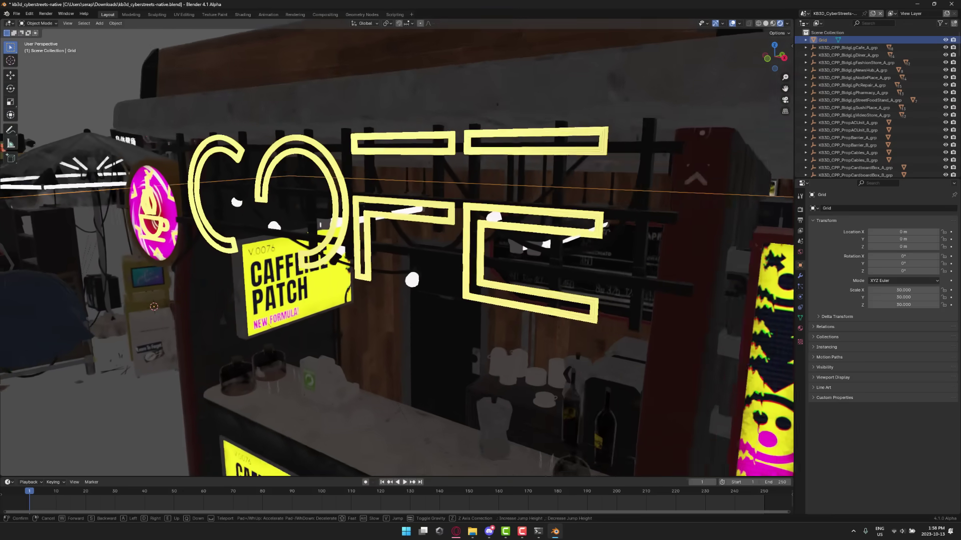
pyautogui.press('s')
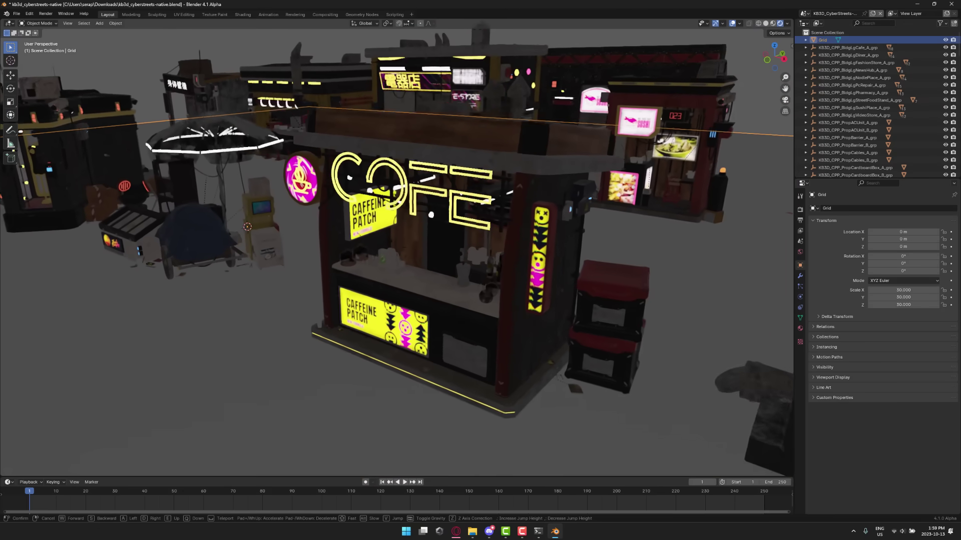
pyautogui.click(106, 240)
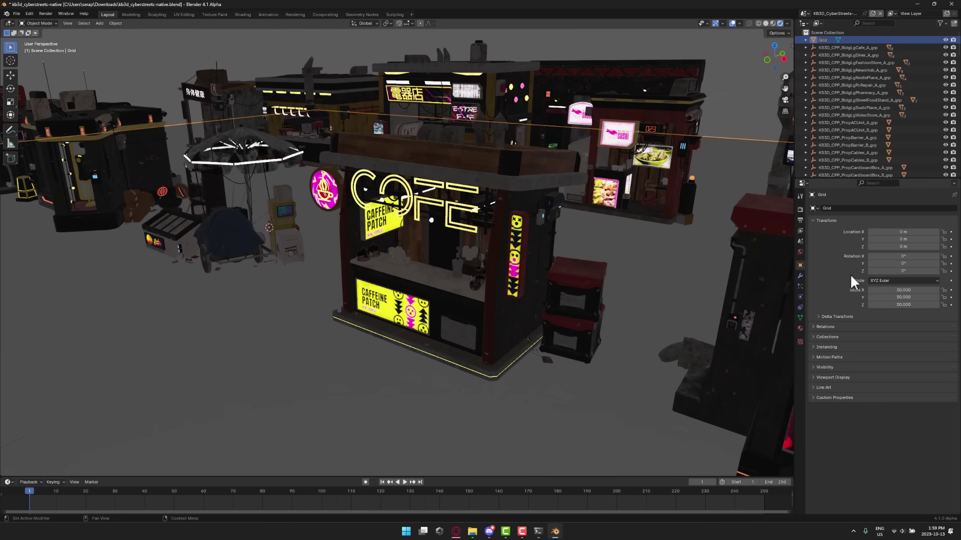
# Step: Inspect the street scene's render settings and the material of the Grid ground plane
pyautogui.click(800, 210)
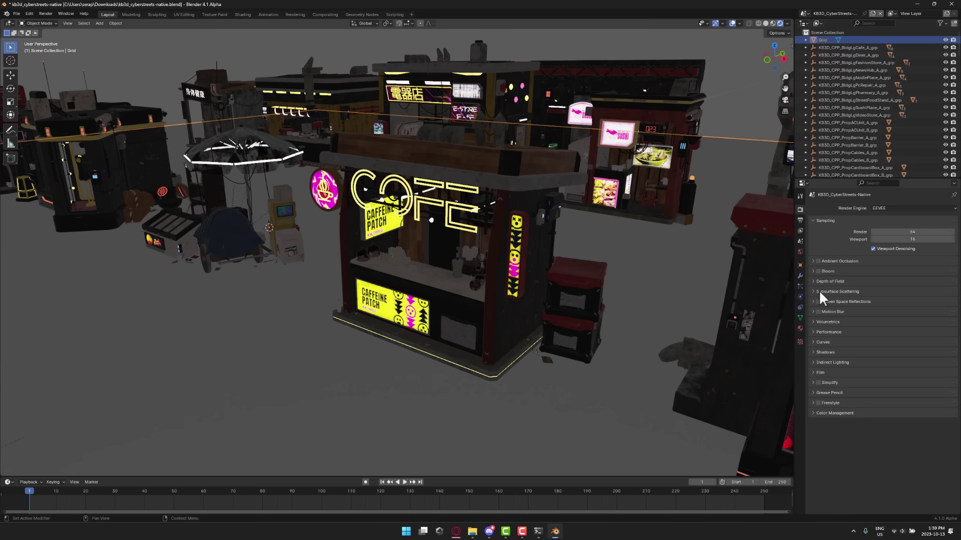
pyautogui.click(800, 329)
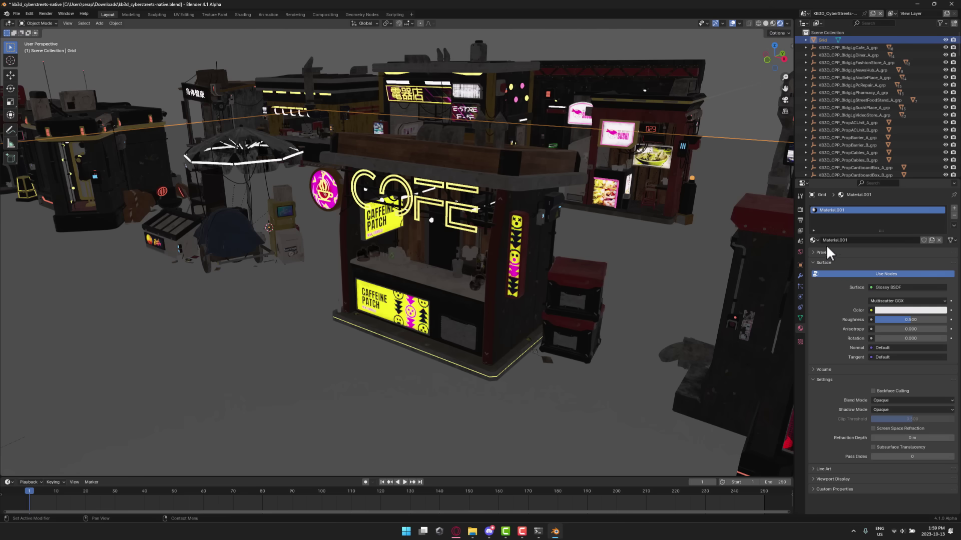
# Step: Switch the street scene's render engine from EEVEE to EEVEE Next
pyautogui.click(800, 207)
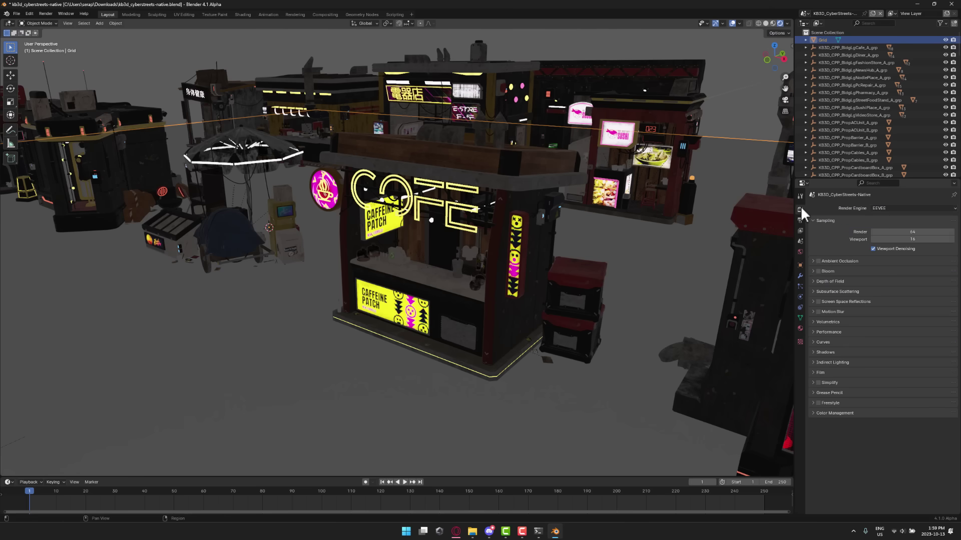
pyautogui.click(883, 210)
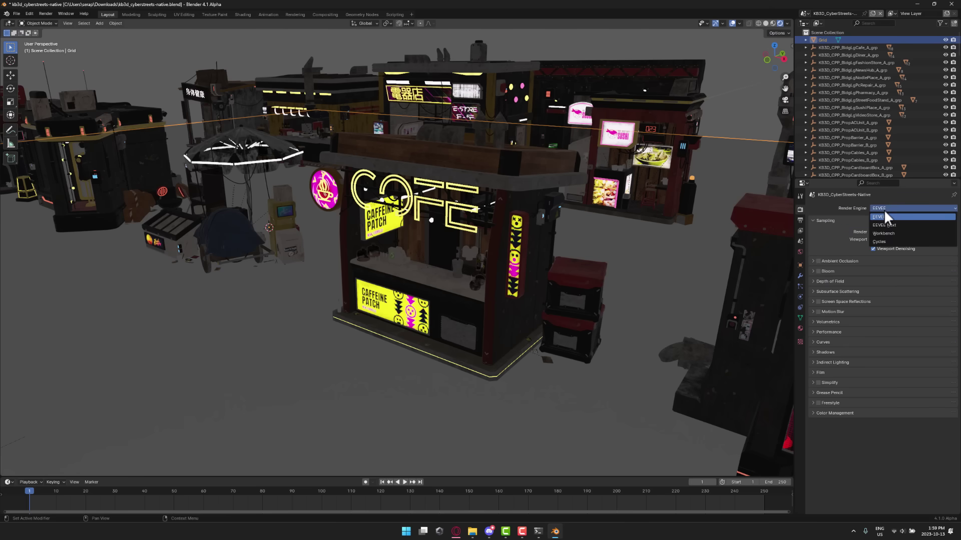
pyautogui.click(891, 225)
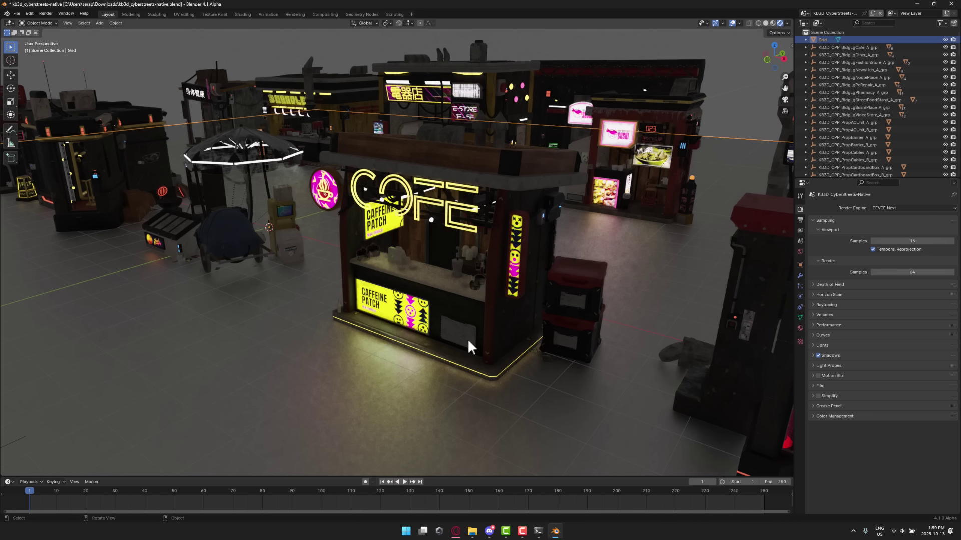
# Step: Set the raytracing method to None to compare the ground reflections, and restore it to Screen-Trace
pyautogui.click(813, 304)
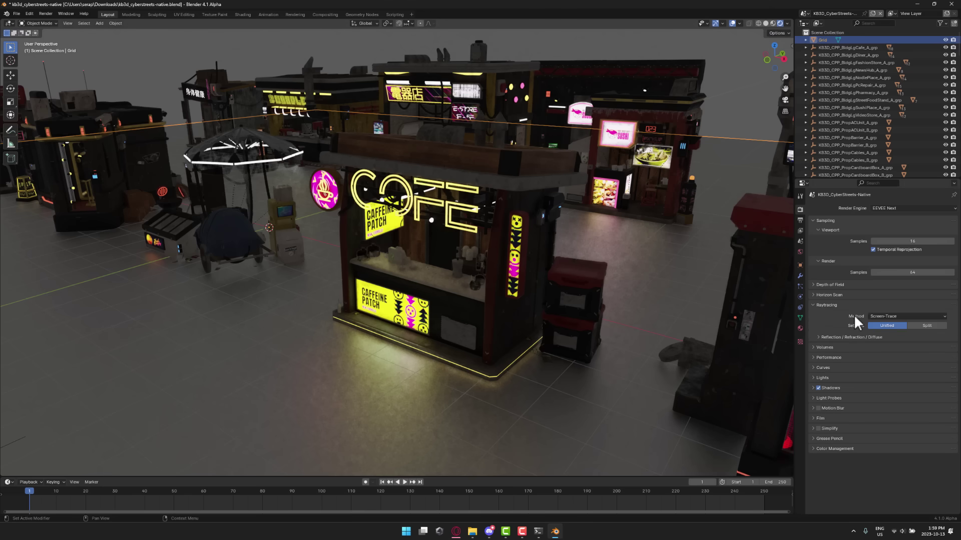
pyautogui.click(911, 316)
pyautogui.click(892, 325)
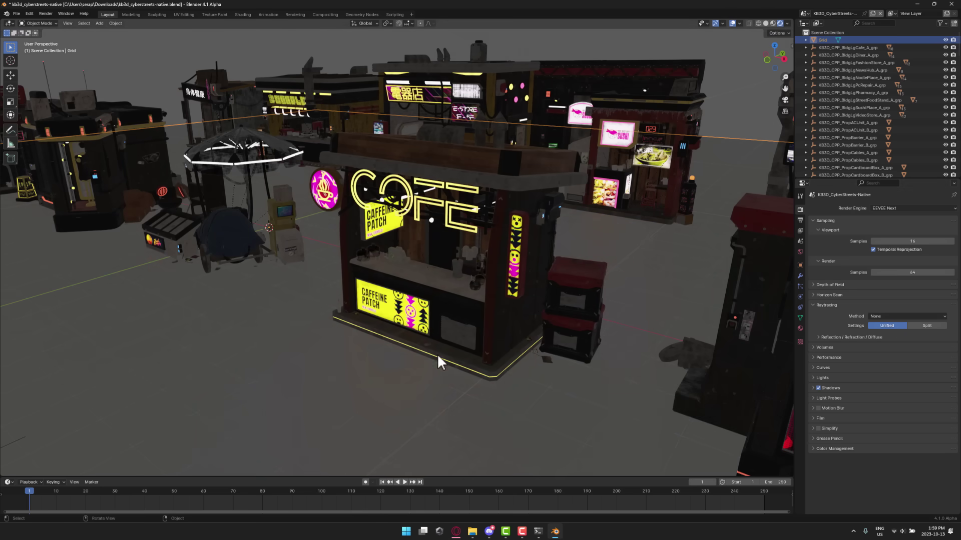
pyautogui.click(882, 317)
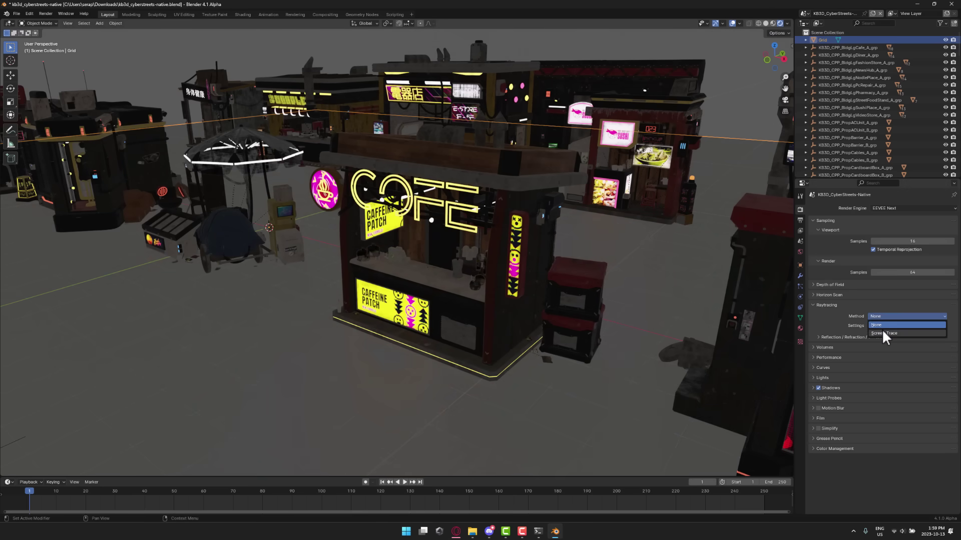
pyautogui.click(883, 333)
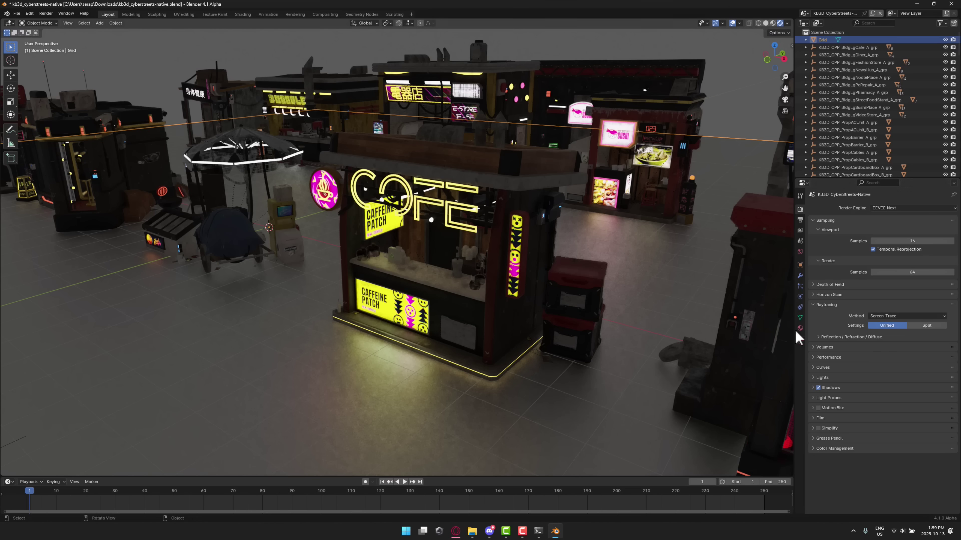
# Step: Switch the render engine to EEVEE to compare the kiosk's glow on the ground, and return to EEVEE Next
pyautogui.click(902, 208)
pyautogui.click(897, 212)
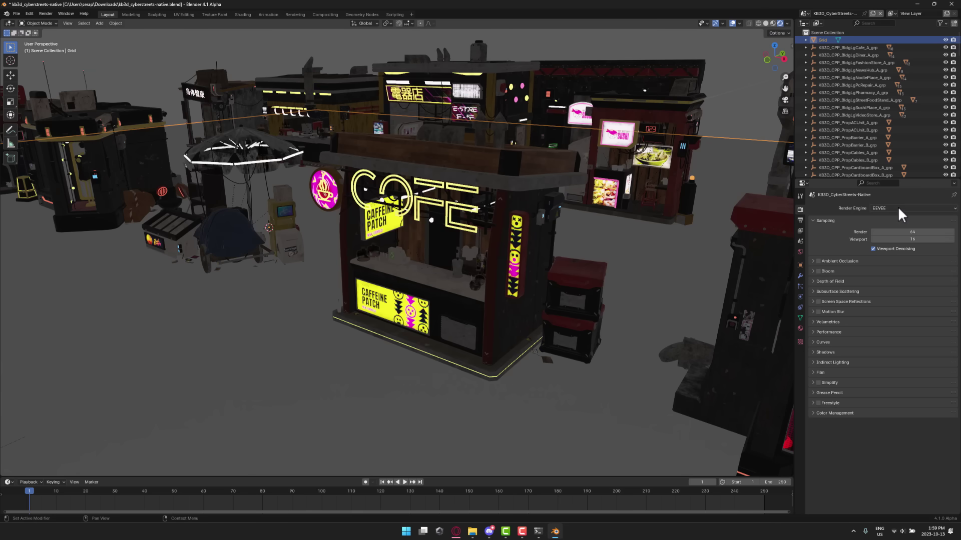
pyautogui.click(897, 206)
pyautogui.click(893, 221)
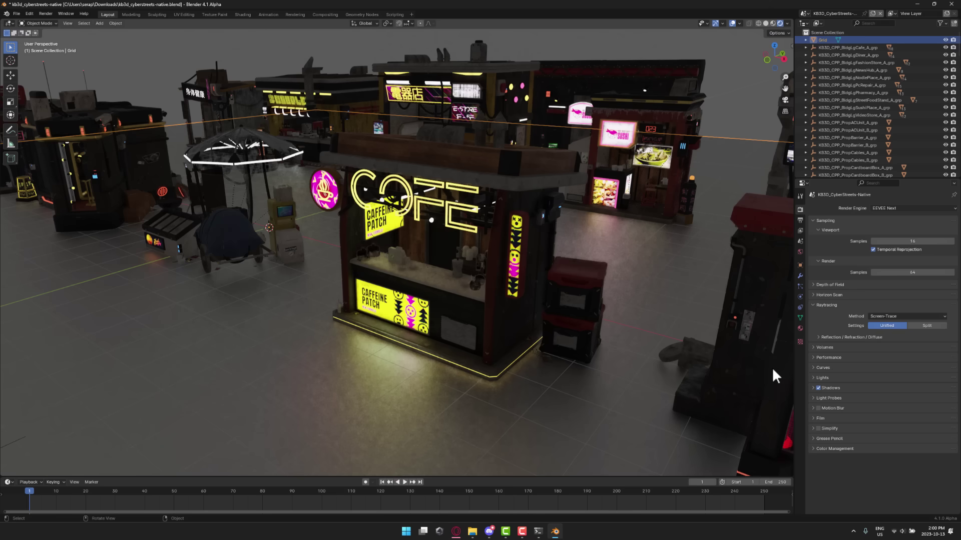
# Step: Walk back from the coffee kiosk to examine the wider street, including the red-lit stand with the TV screens
pyautogui.rightClick(557, 331)
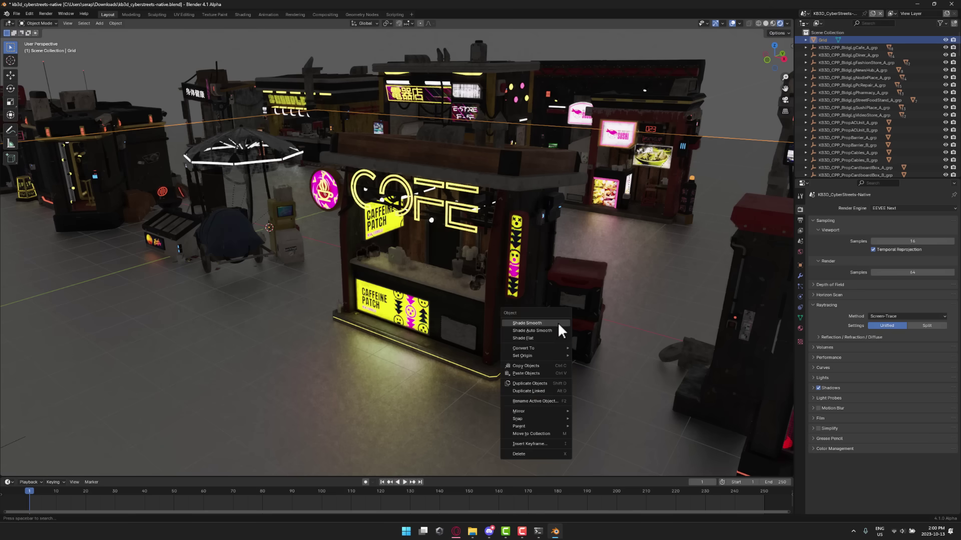
pyautogui.hotkey('shift', '`')
pyautogui.press('s')
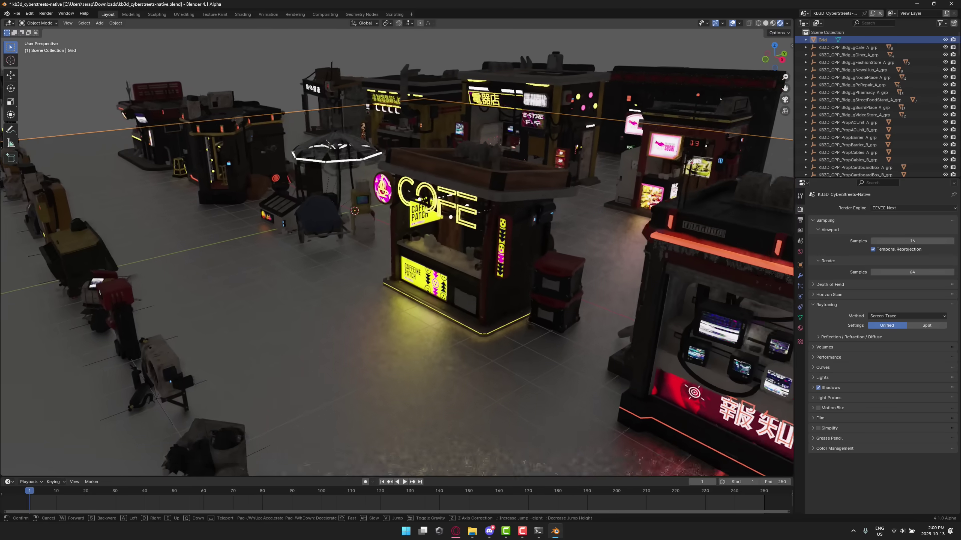
pyautogui.click(606, 296)
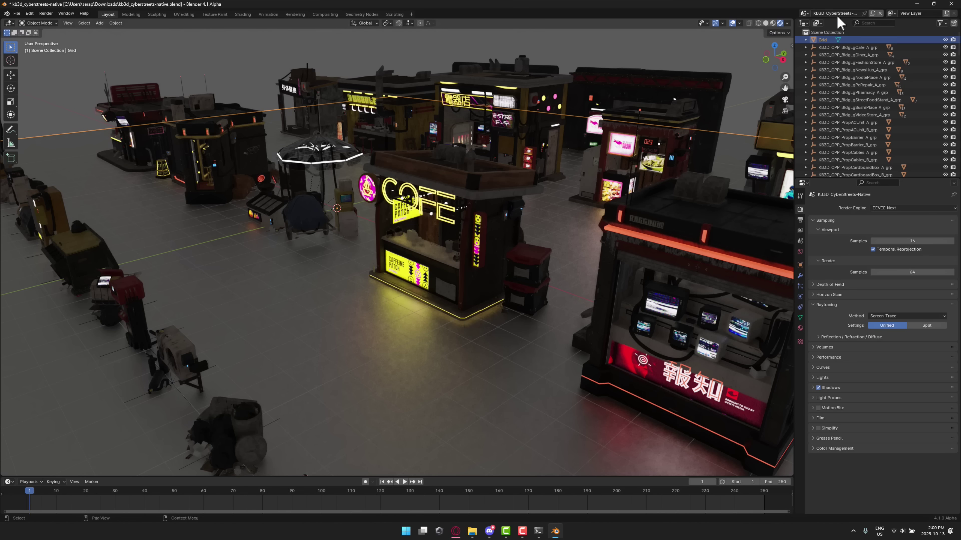
# Step: Try the Principled, Sheen, Refraction and Translucent BSDF shaders in turn as the surface of the Grid ground plane's material
pyautogui.click(800, 328)
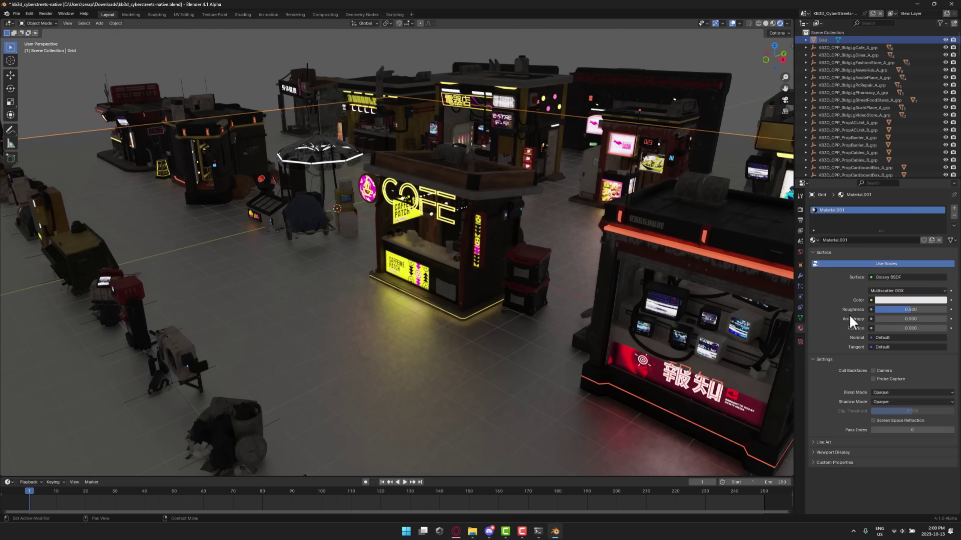
pyautogui.click(881, 277)
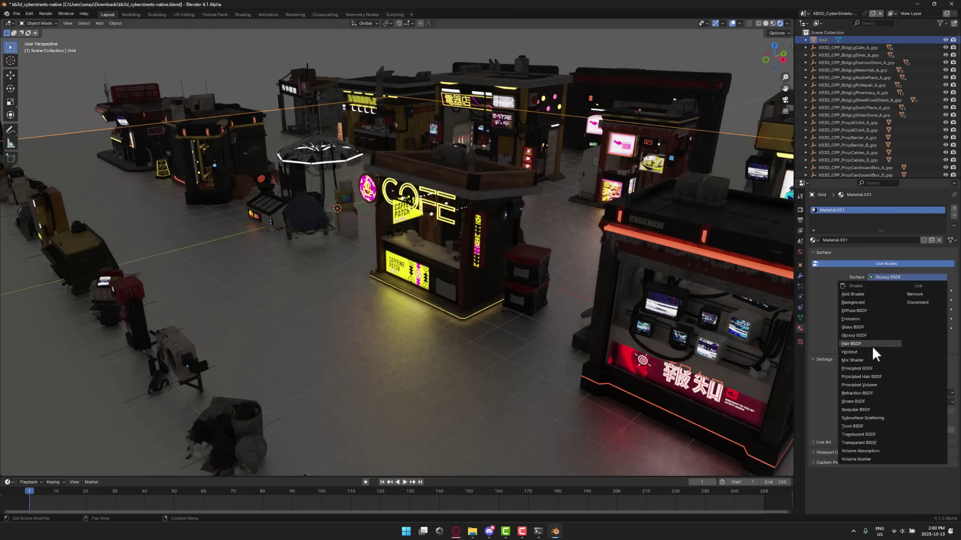
pyautogui.click(852, 368)
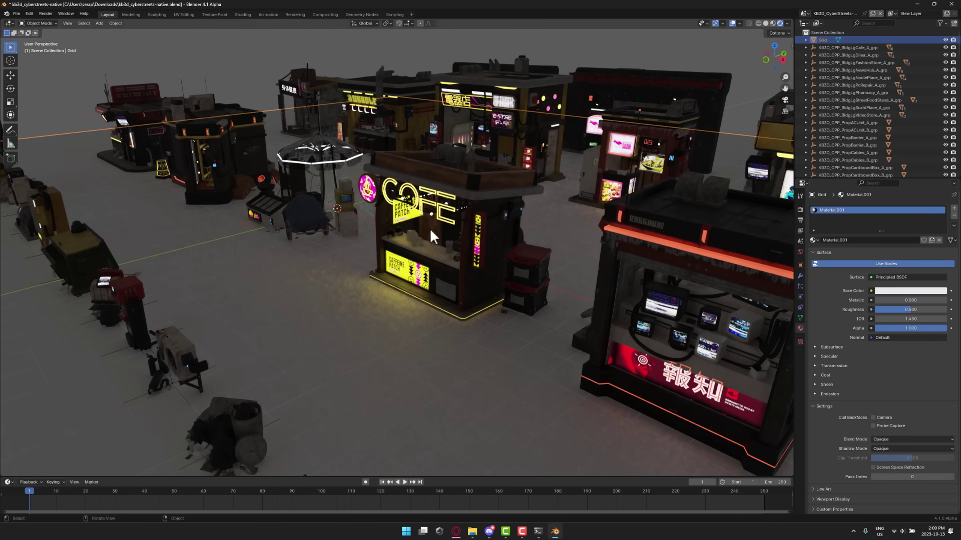
pyautogui.click(891, 277)
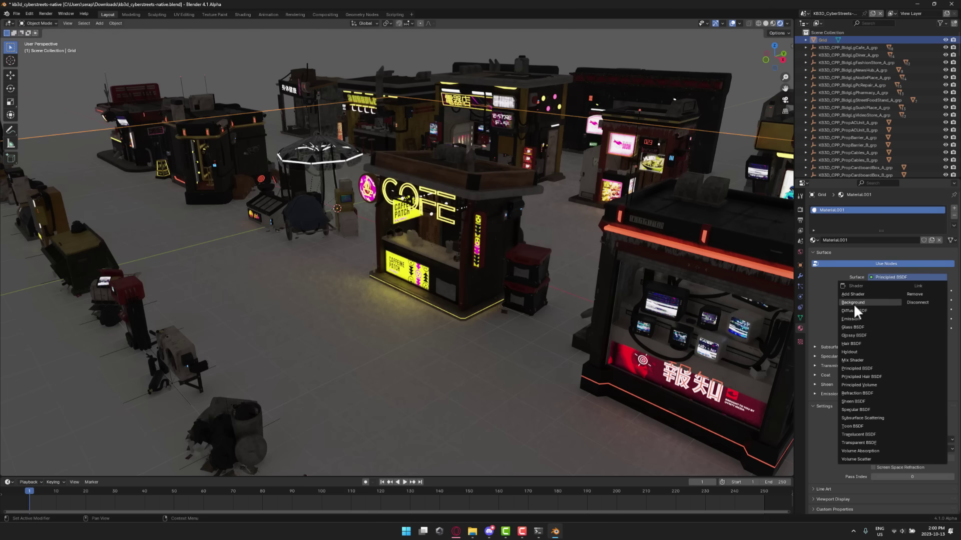
pyautogui.click(850, 401)
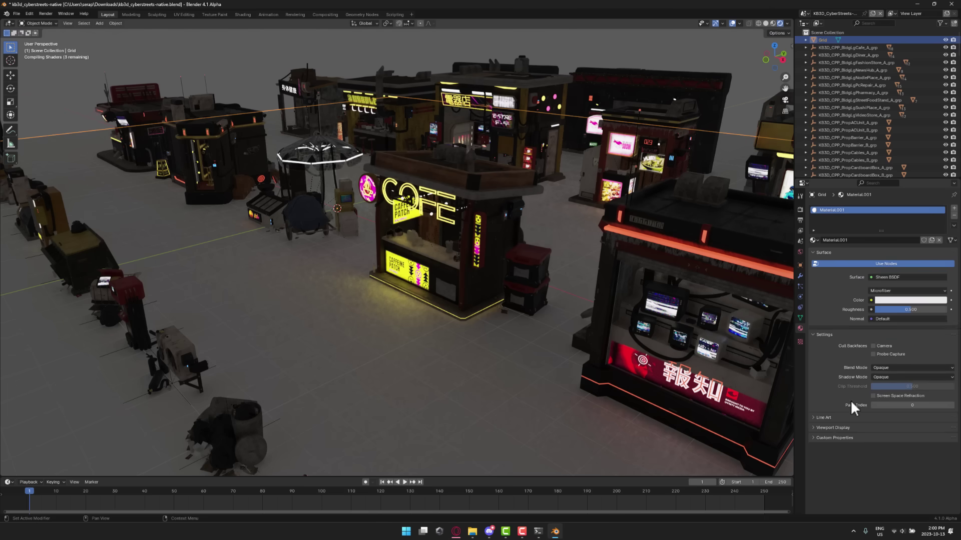
pyautogui.click(886, 276)
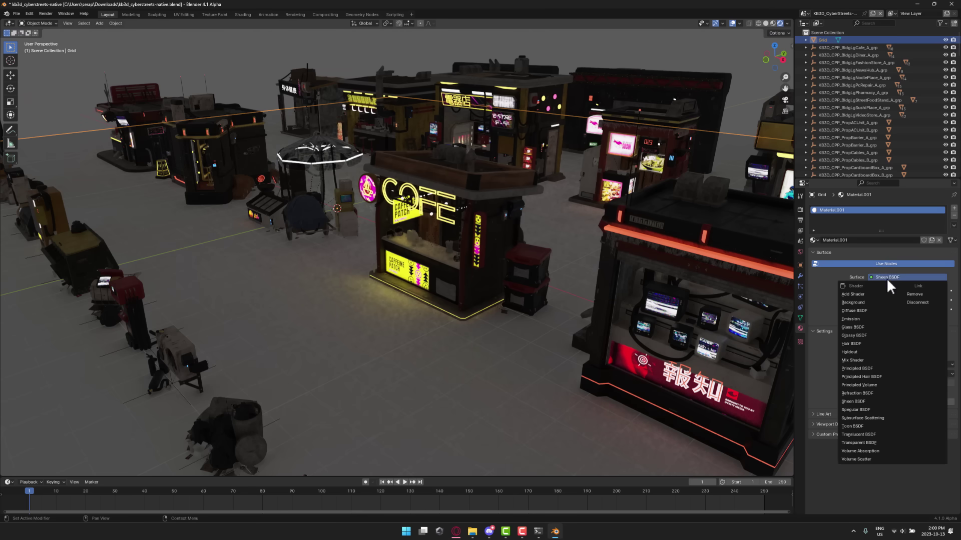
pyautogui.click(855, 393)
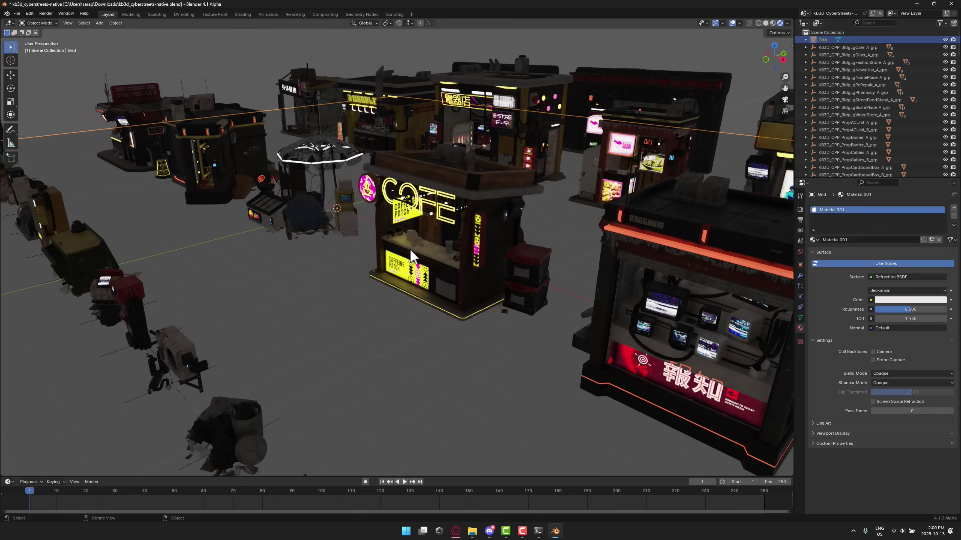
pyautogui.click(887, 277)
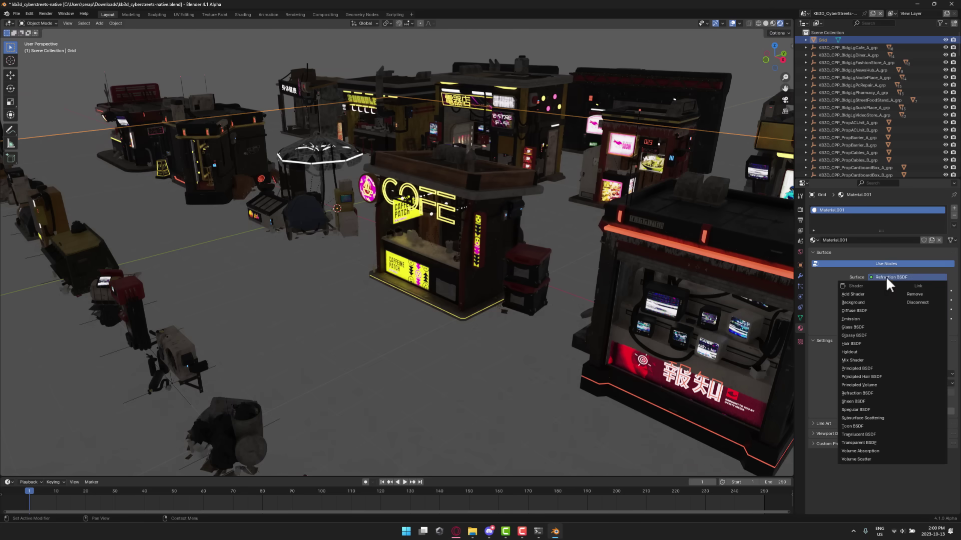
pyautogui.click(860, 435)
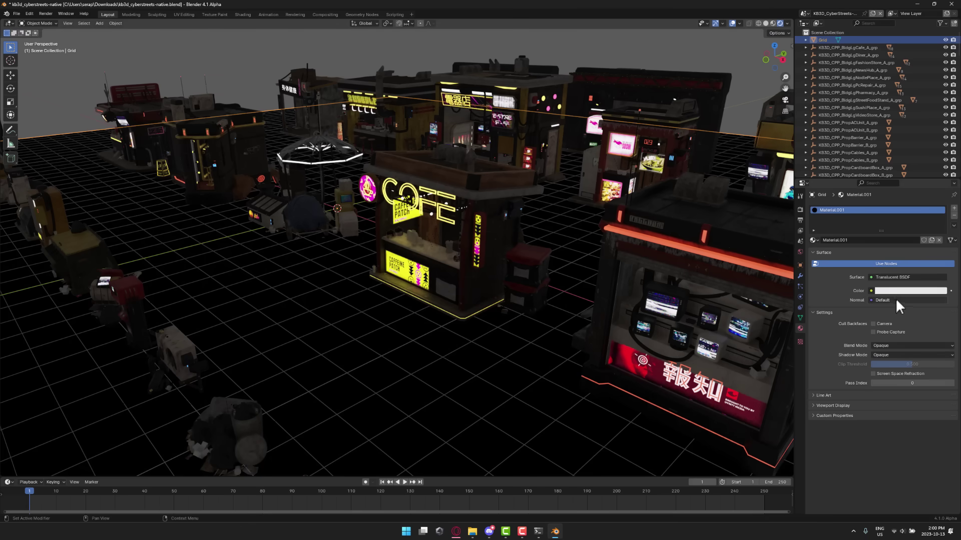
# Step: Compare Glossy BSDF on the Grid ground plane once more, and set its surface shader to Principled BSDF
pyautogui.click(900, 279)
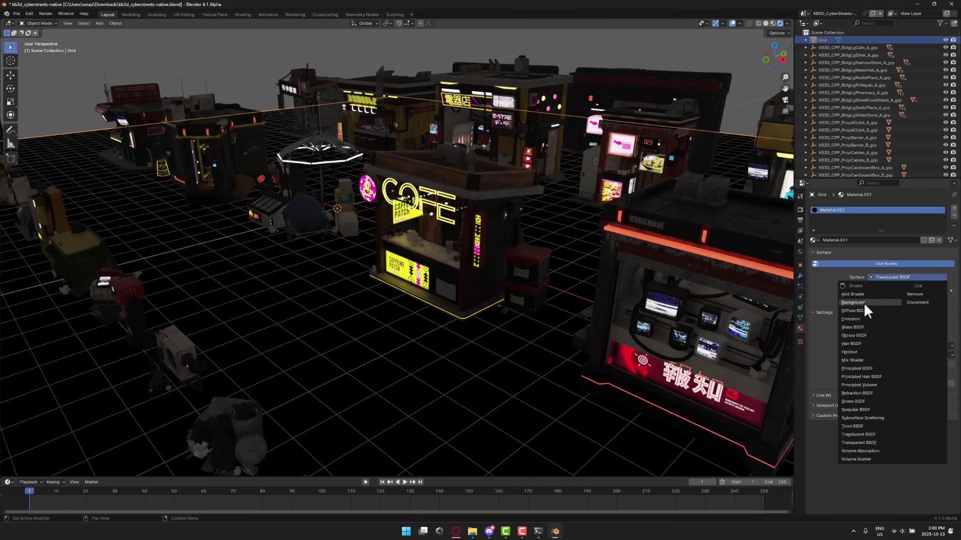
pyautogui.click(853, 332)
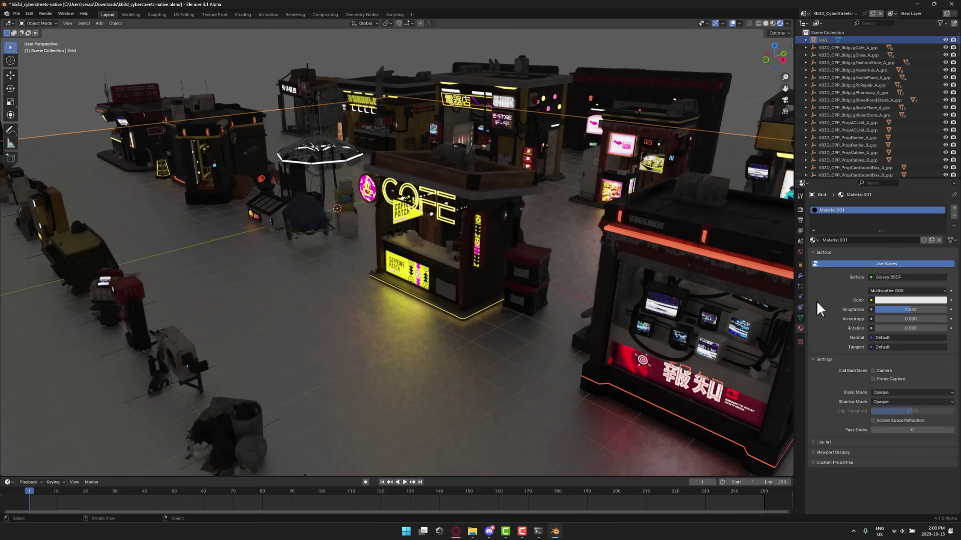
pyautogui.click(893, 278)
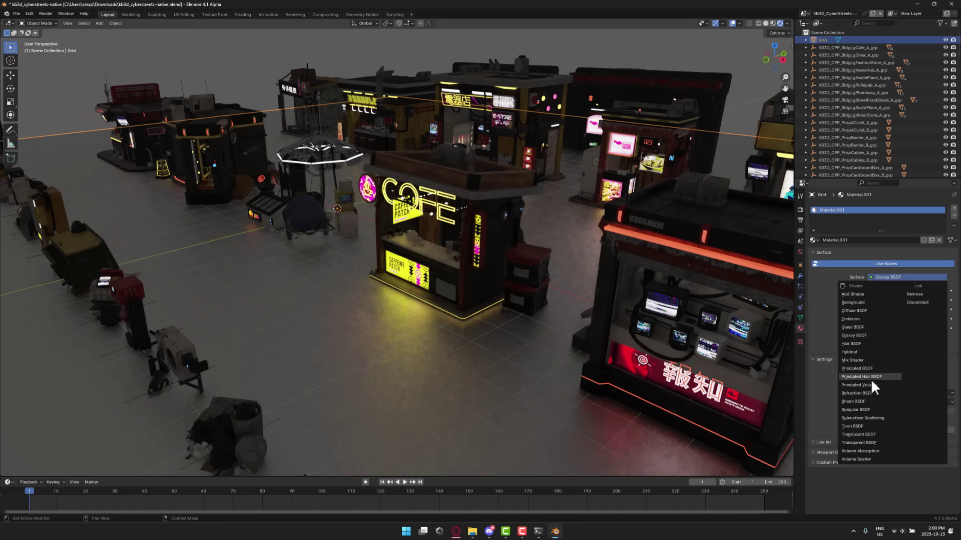
pyautogui.click(857, 368)
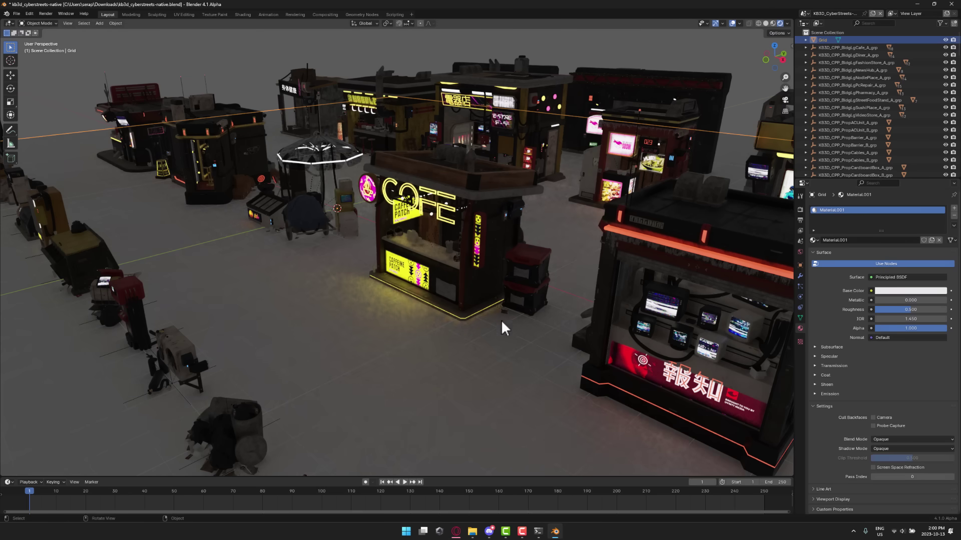
# Step: Render the street scene in EEVEE and in Cycles to compare the lighting, and return the render engine to EEVEE Next
pyautogui.click(800, 196)
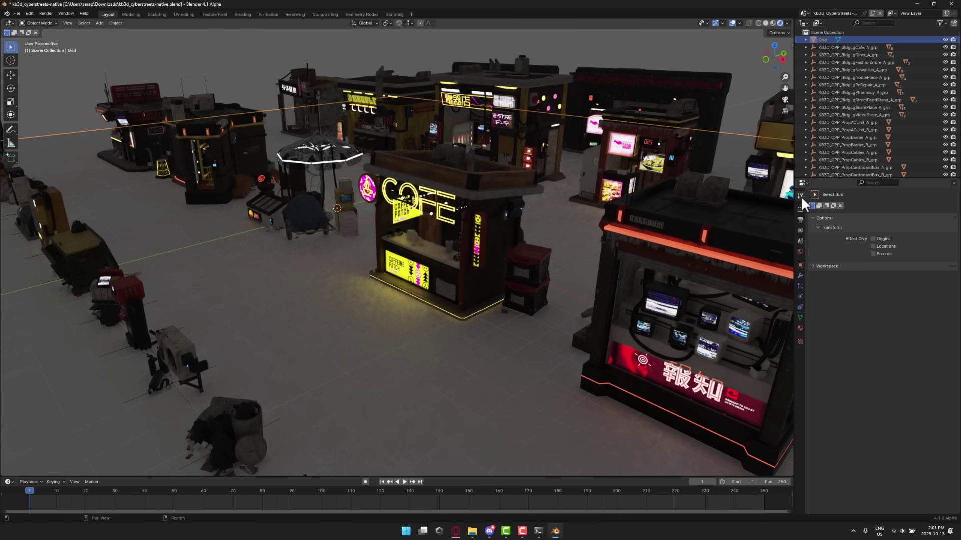
pyautogui.click(801, 208)
pyautogui.click(886, 208)
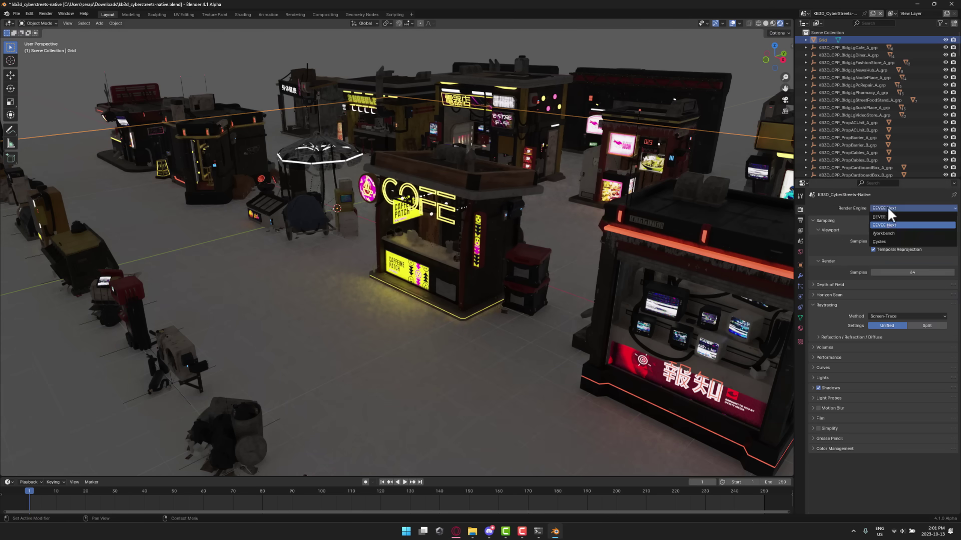
pyautogui.click(887, 215)
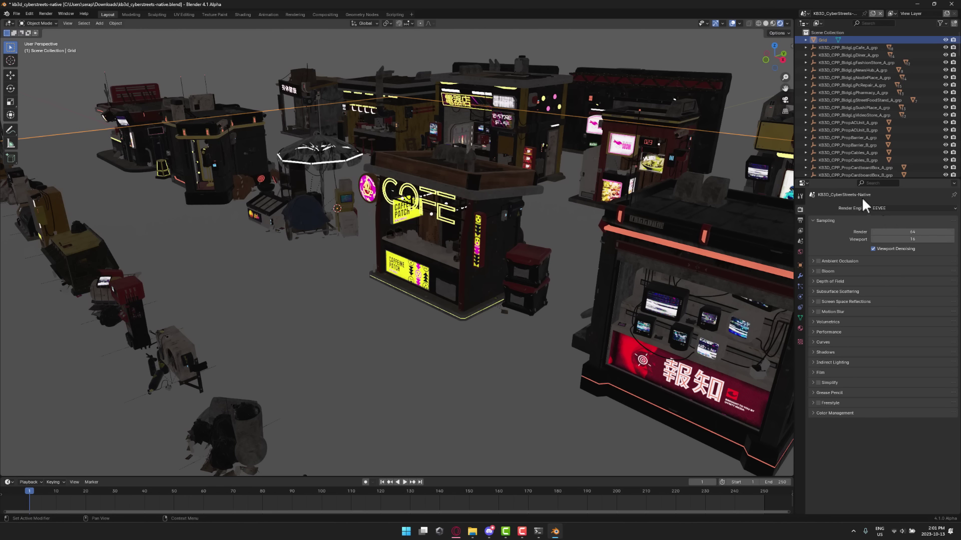
pyautogui.click(889, 208)
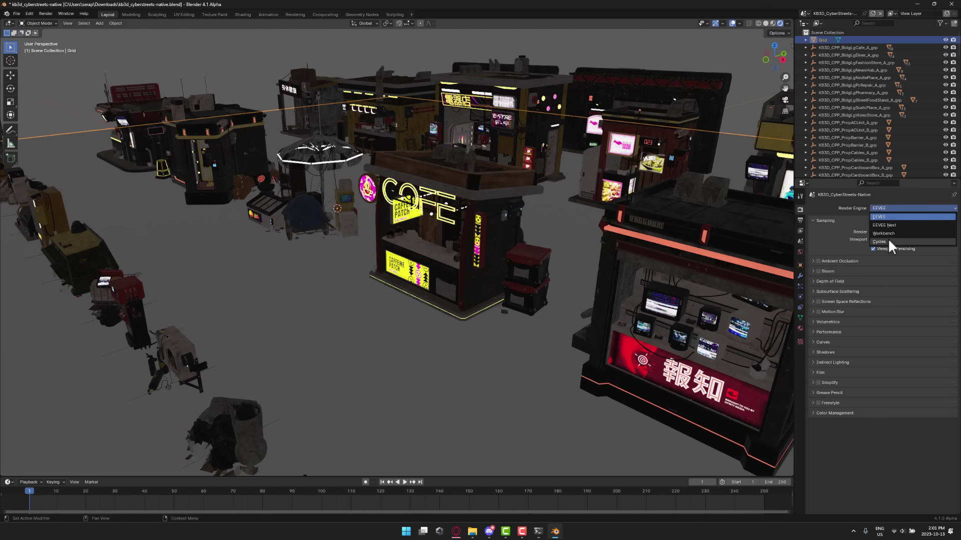
pyautogui.click(887, 241)
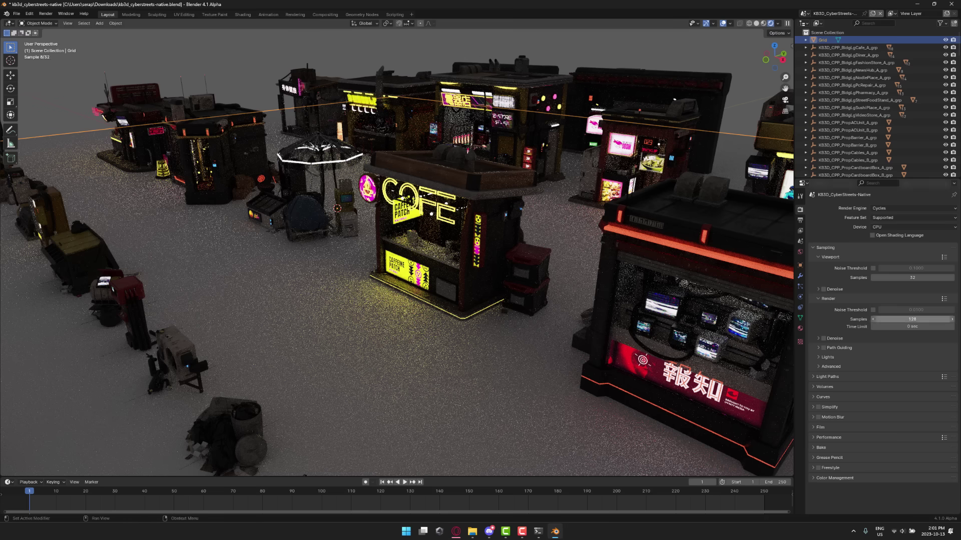
pyautogui.click(896, 209)
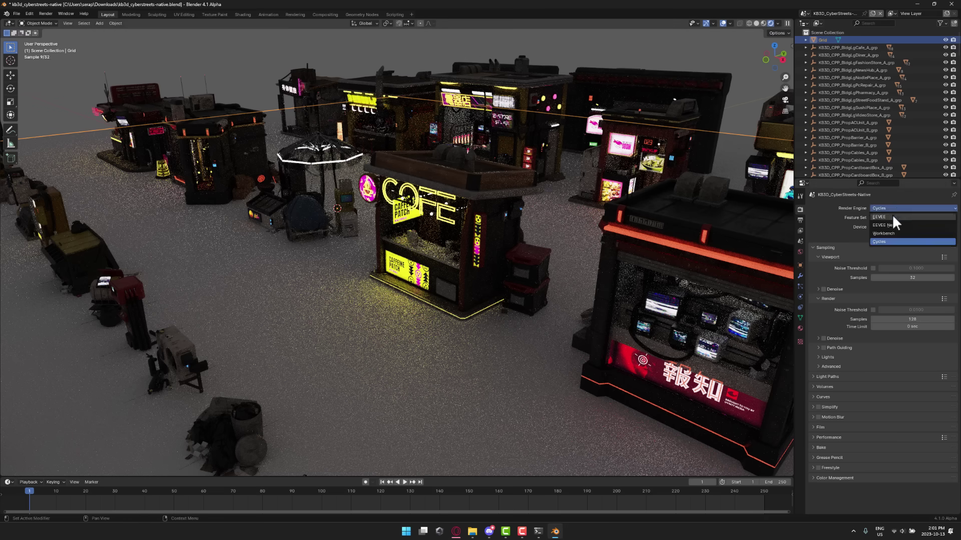
pyautogui.click(892, 224)
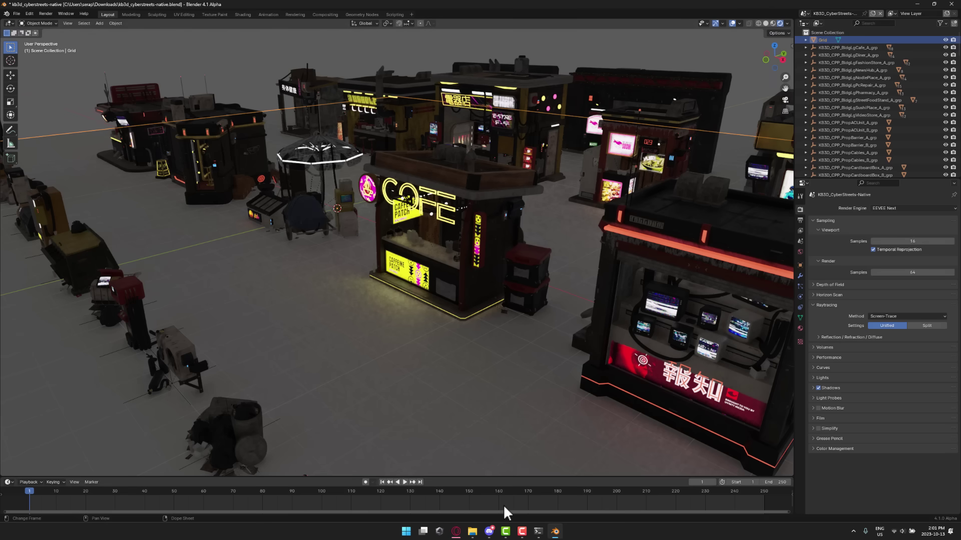
# Step: Switch to the web browser and read the list of implemented features in Blender's EEVEE-Next issue #93220
pyautogui.click(455, 532)
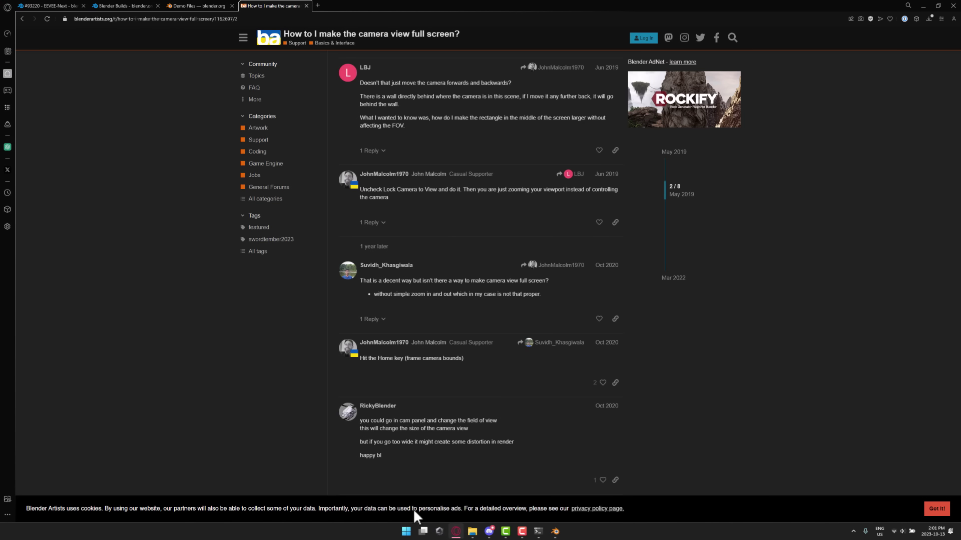
pyautogui.click(55, 5)
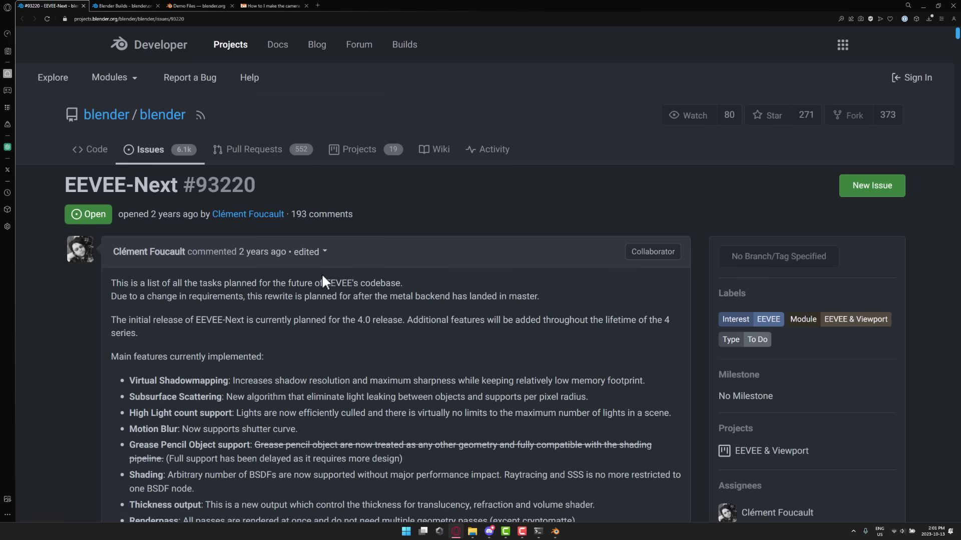
pyautogui.scroll(-4, 321, 273)
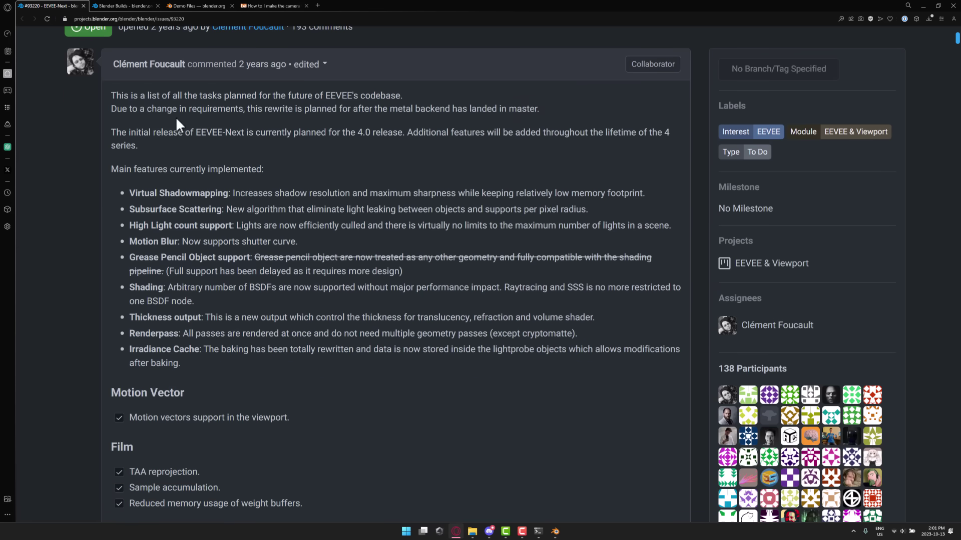
# Step: Show the issue page full screen at 250% zoom and read the main implemented features, from Virtual Shadowmapping to Irradiance Cache
pyautogui.scroll(-1, 145, 189)
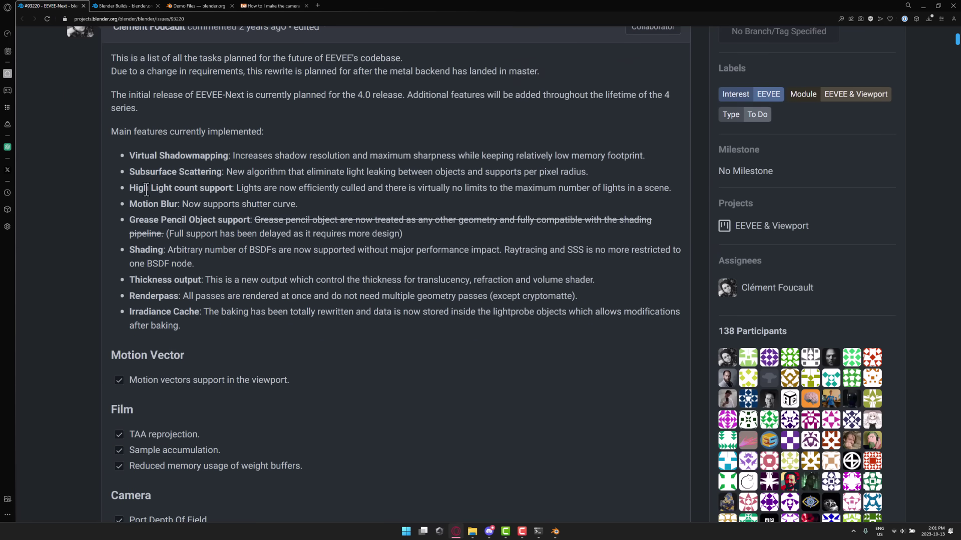
pyautogui.press('F11')
pyautogui.keyDown('ctrl'); pyautogui.scroll(2, 327, 216); pyautogui.keyUp('ctrl')
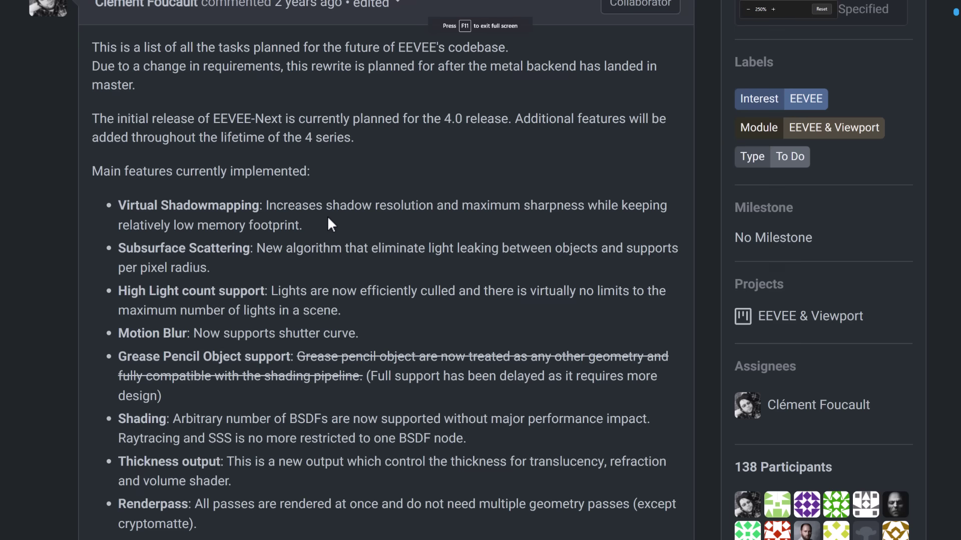
pyautogui.scroll(-3, 328, 219)
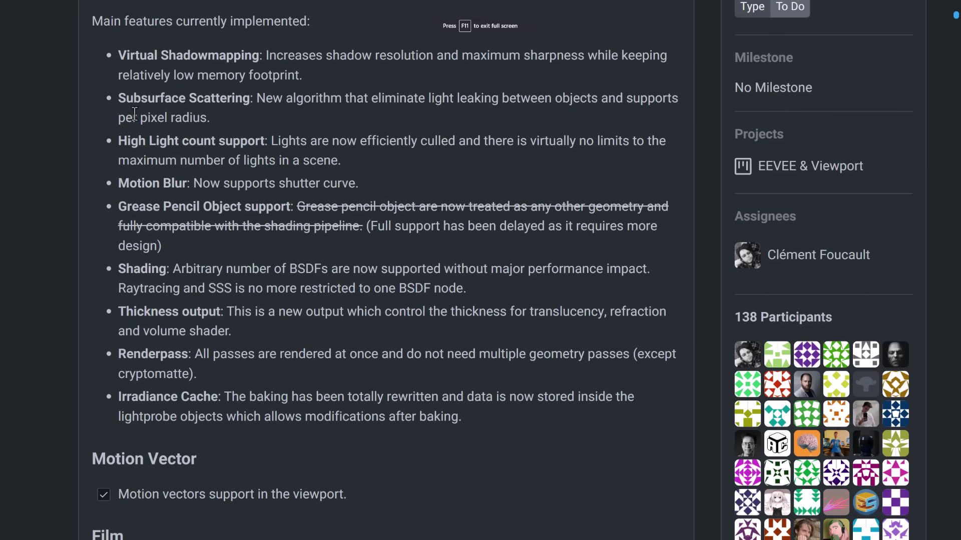
pyautogui.scroll(-1, 126, 106)
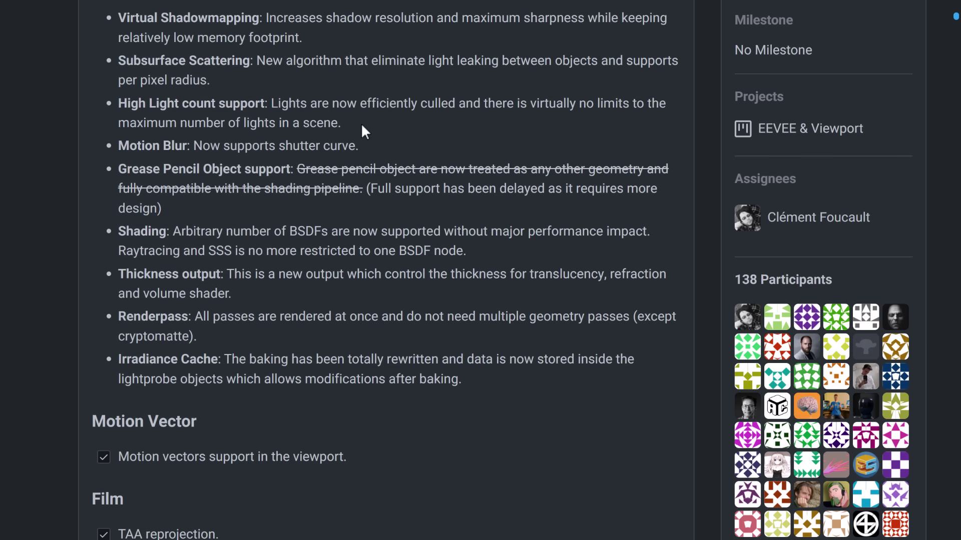
pyautogui.scroll(-1, 231, 109)
pyautogui.scroll(-1, 184, 112)
pyautogui.scroll(-1, 415, 130)
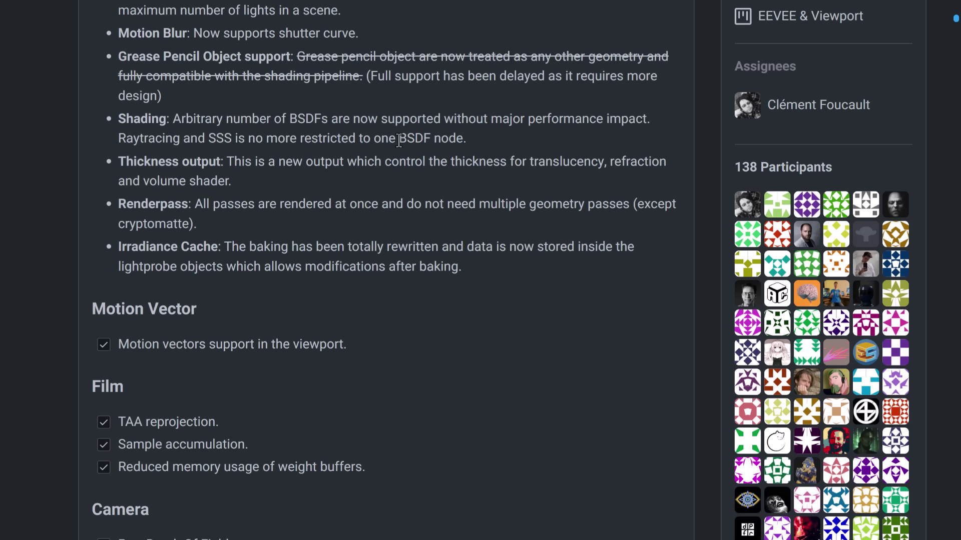
pyautogui.scroll(-1, 491, 151)
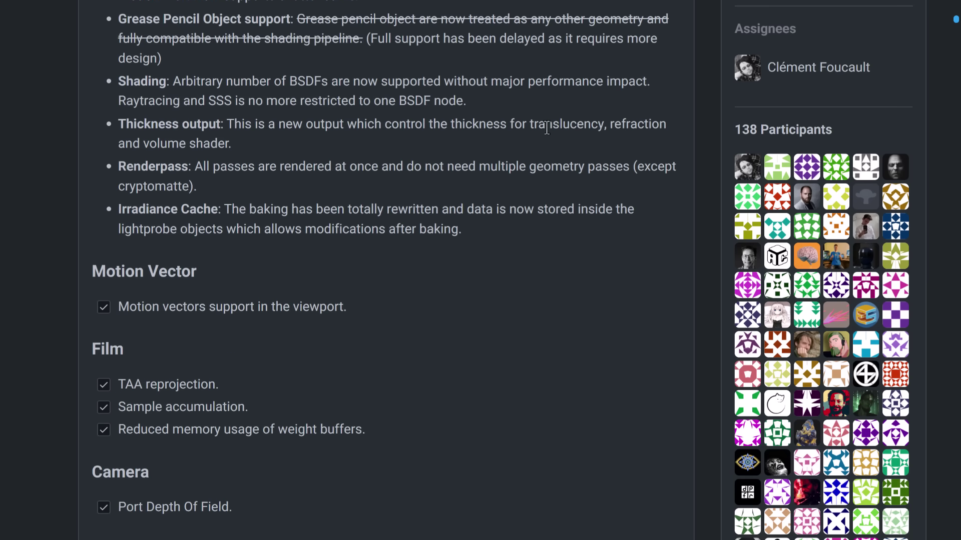
pyautogui.scroll(-1, 183, 144)
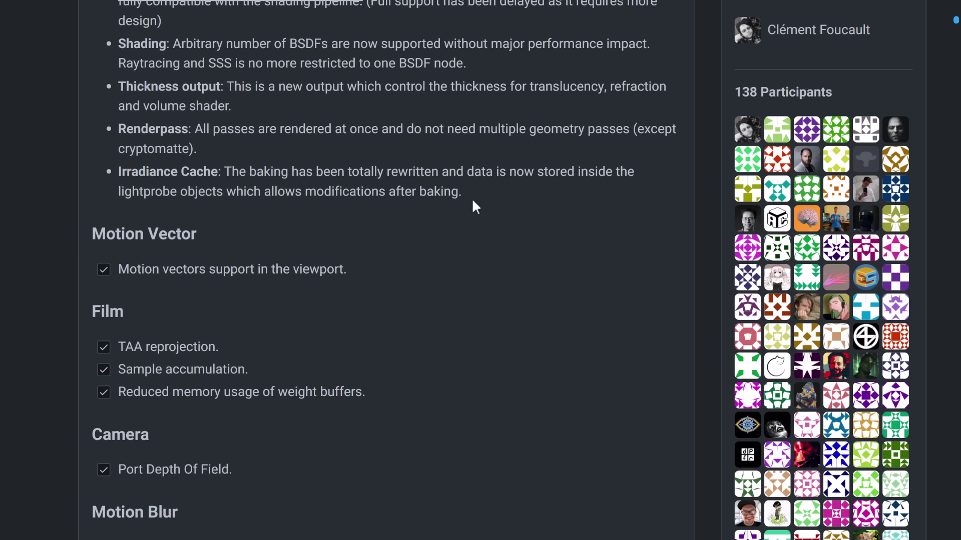
# Step: Review the task checklist in the issue through Global Illumination, Volumetric, Performance, UI and Extended target, highlighting Shadow Rendering Improvements
pyautogui.scroll(-1, 337, 189)
pyautogui.scroll(-6, 338, 188)
pyautogui.scroll(-11, 179, 148)
pyautogui.scroll(-5, 189, 171)
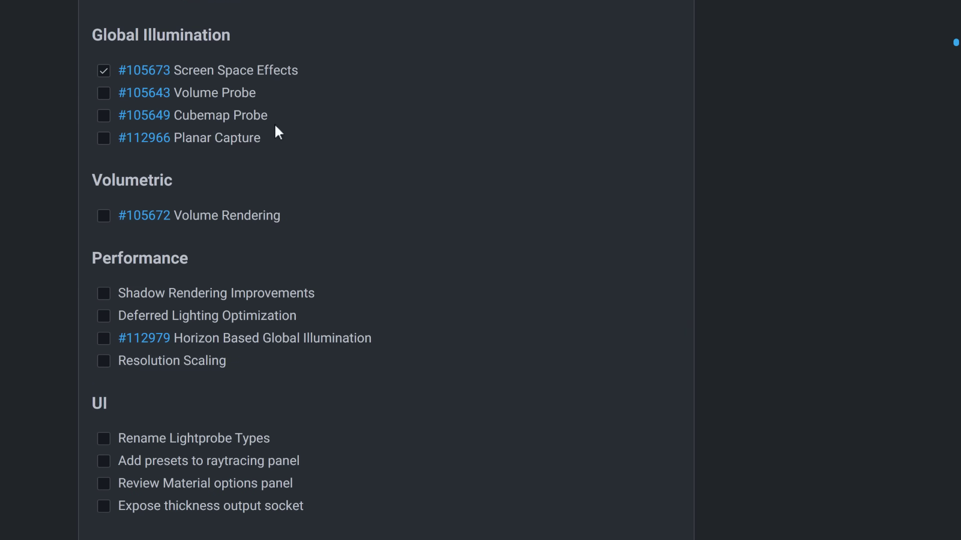
pyautogui.scroll(-2, 313, 171)
pyautogui.scroll(-2, 272, 138)
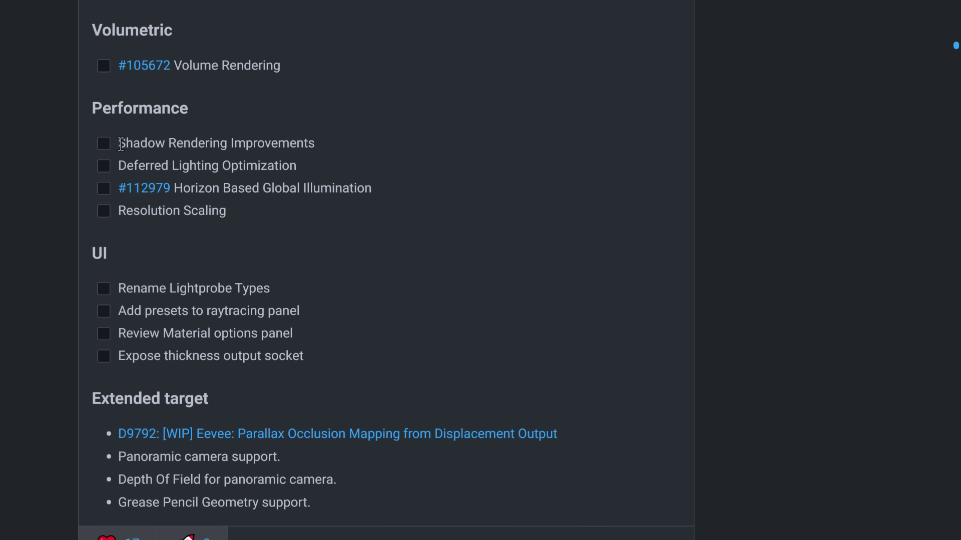
pyautogui.moveTo(118, 143); pyautogui.dragTo(366, 140)
pyautogui.click(410, 145)
pyautogui.scroll(-2, 395, 146)
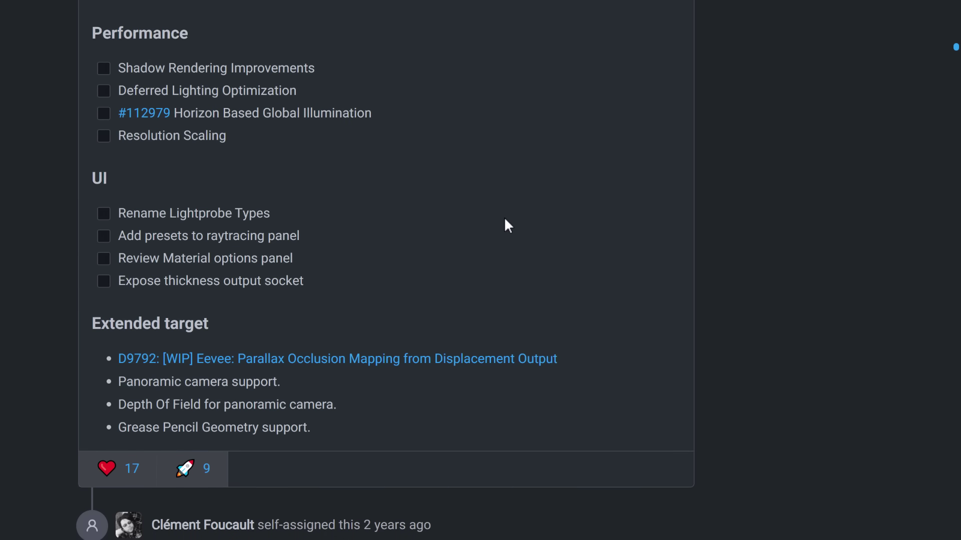
# Step: View the Blender Daily Builds page and bring up the Blender Demo Files page
pyautogui.hotkey('ctrl', 'Tab')
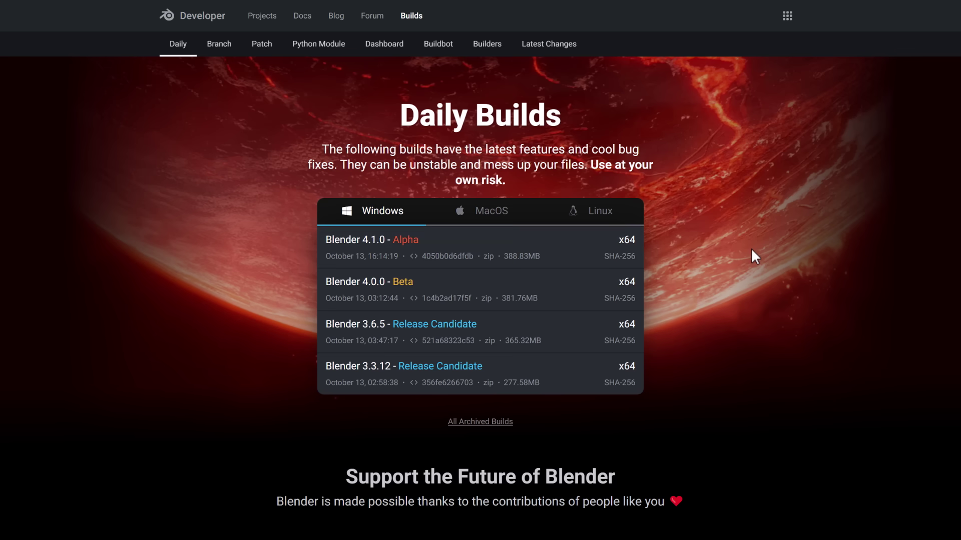
pyautogui.hotkey('ctrl', 'Tab')
pyautogui.scroll(-1, 688, 356)
pyautogui.scroll(1, 685, 358)
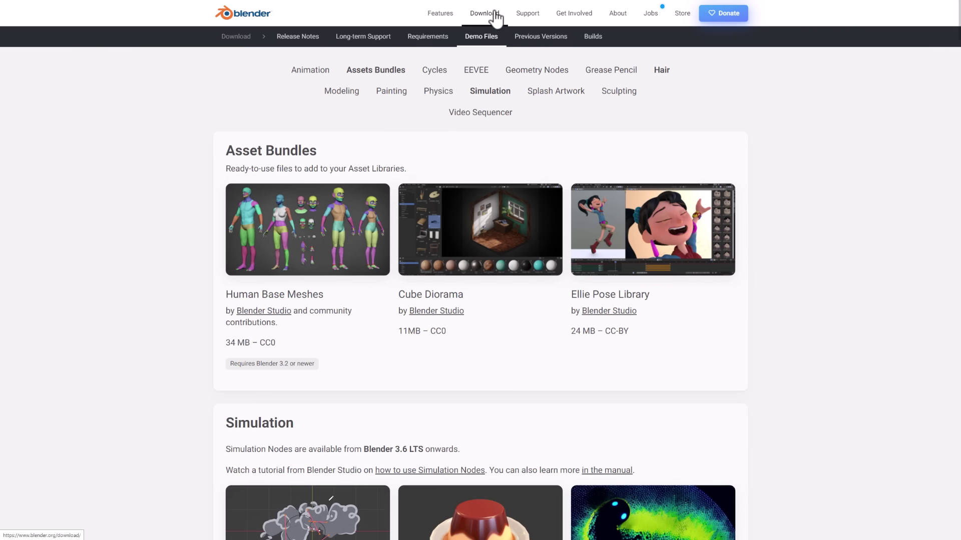
# Step: Browse the demo files through the splash artwork, EEVEE and Cycles scenes, and return to the street scene in Blender
pyautogui.scroll(-15, 764, 357)
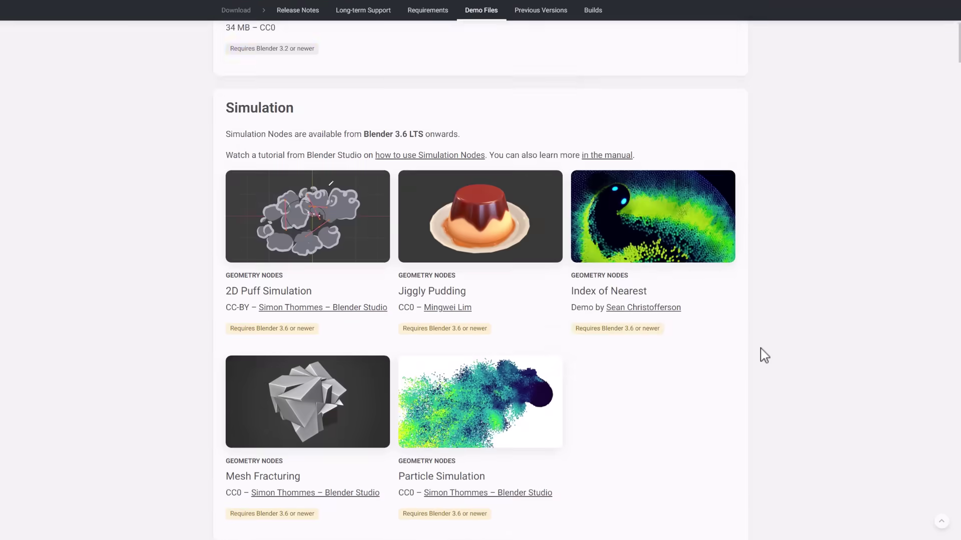
pyautogui.scroll(-14, 764, 355)
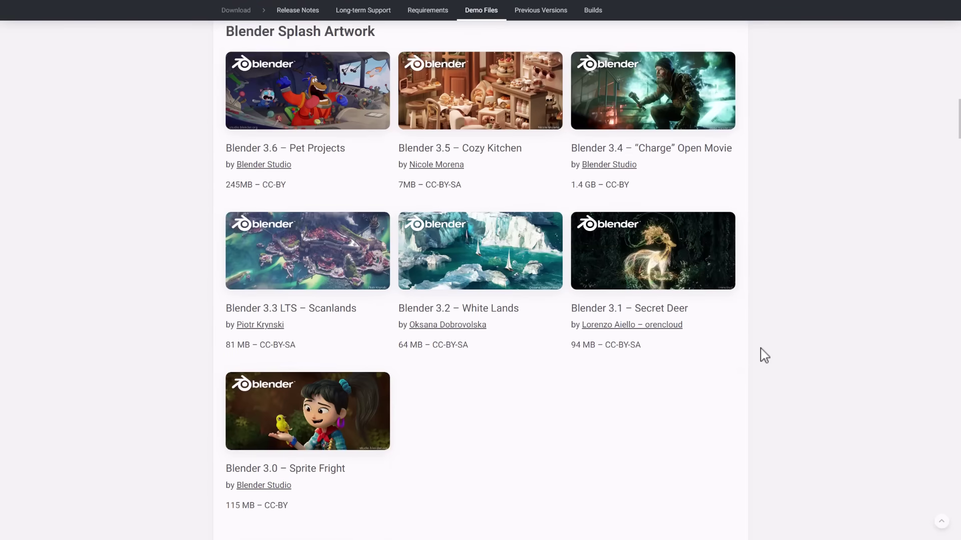
pyautogui.scroll(-15, 764, 355)
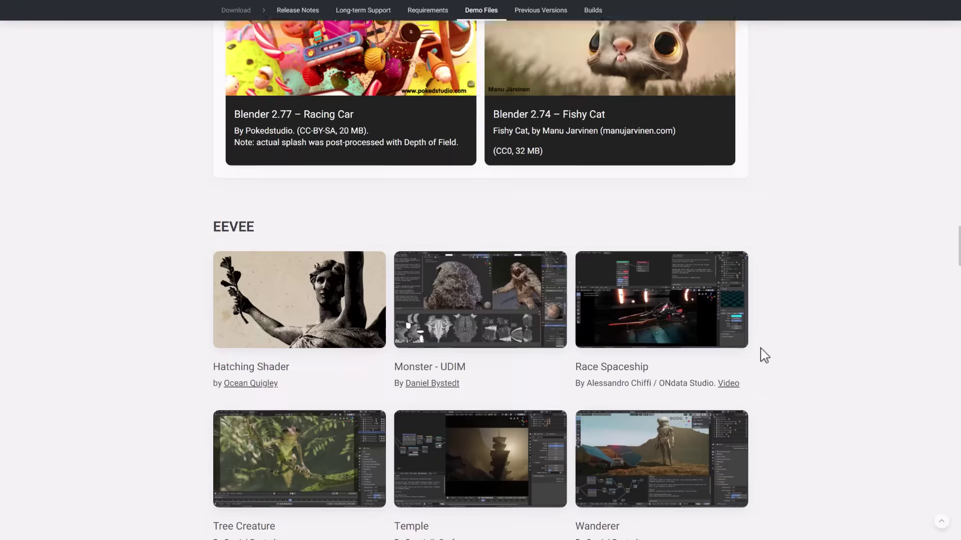
pyautogui.scroll(3, 762, 354)
pyautogui.scroll(-13, 757, 335)
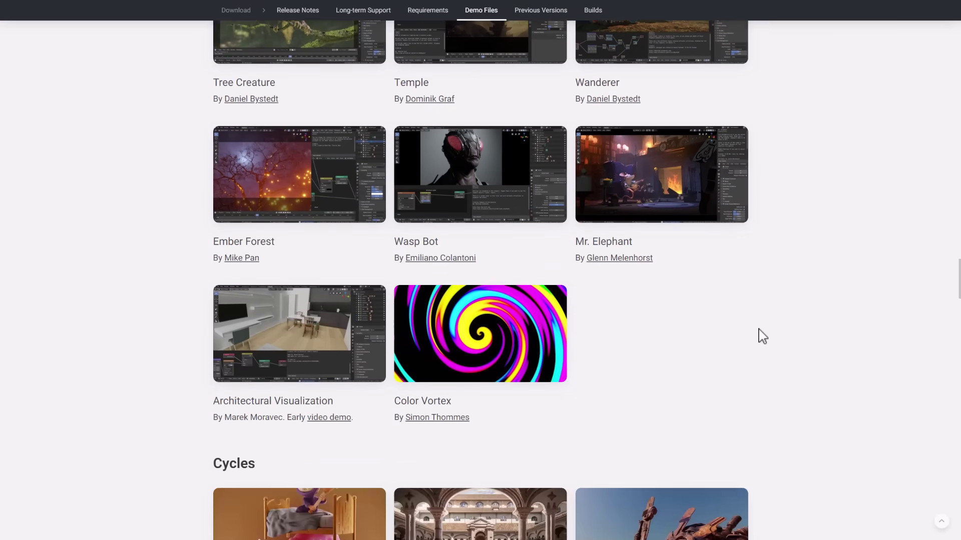
pyautogui.scroll(-2, 760, 335)
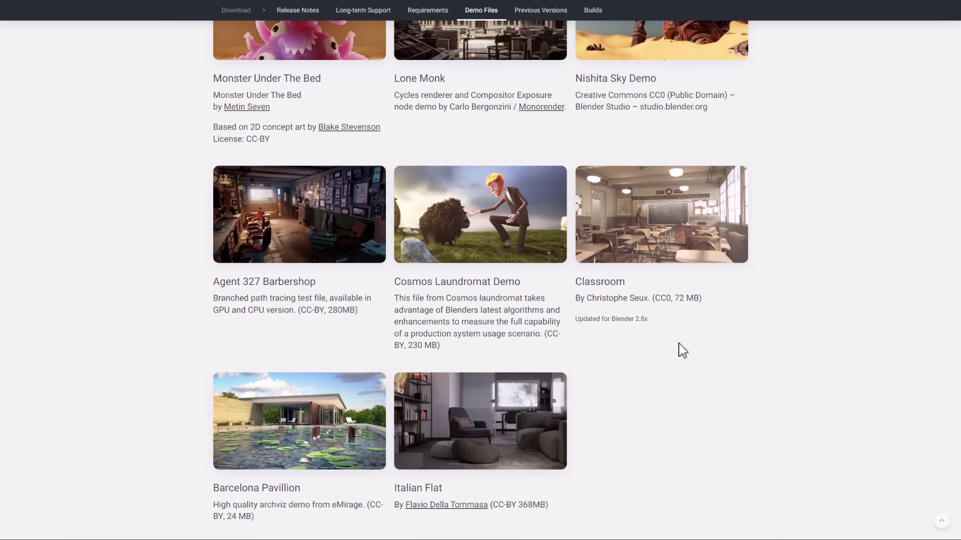
pyautogui.hotkey('alt', 'Tab')
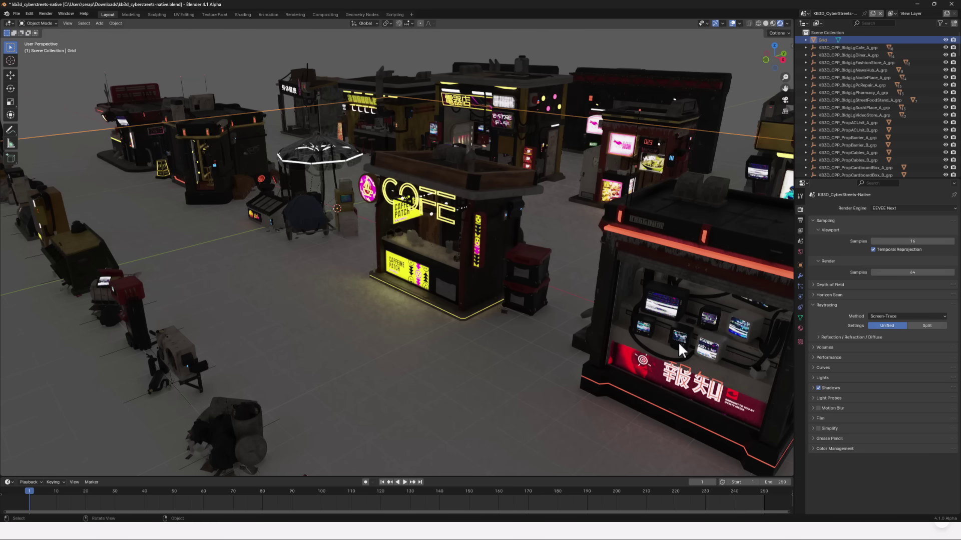